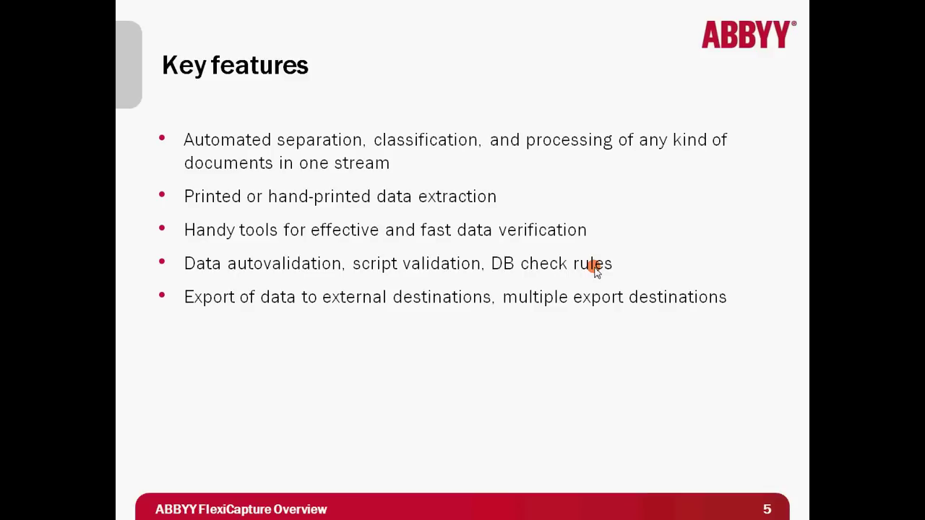
Switch from the slide show to the initial_images folder in Windows Explorer and look over its TIF, PDF, JPG and BMP files
key("Escape")
key("alt+Tab")
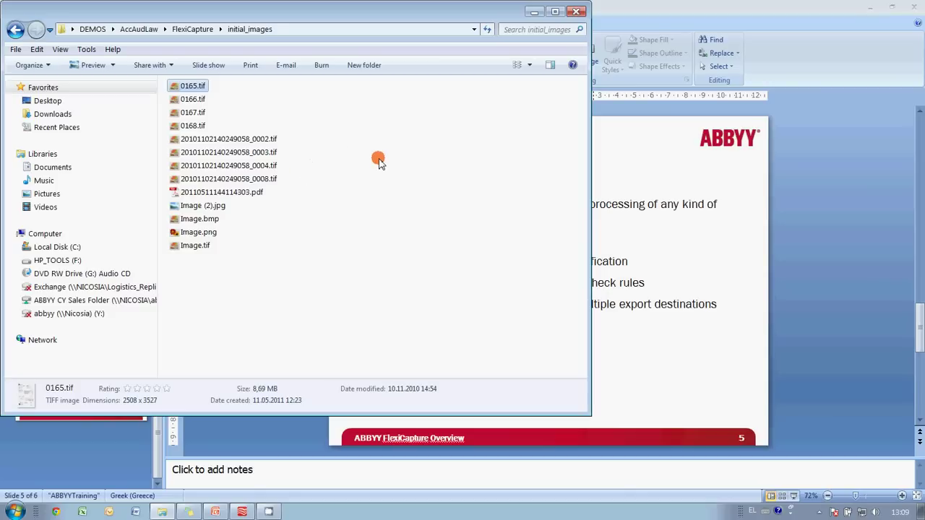
left_click(262, 166)
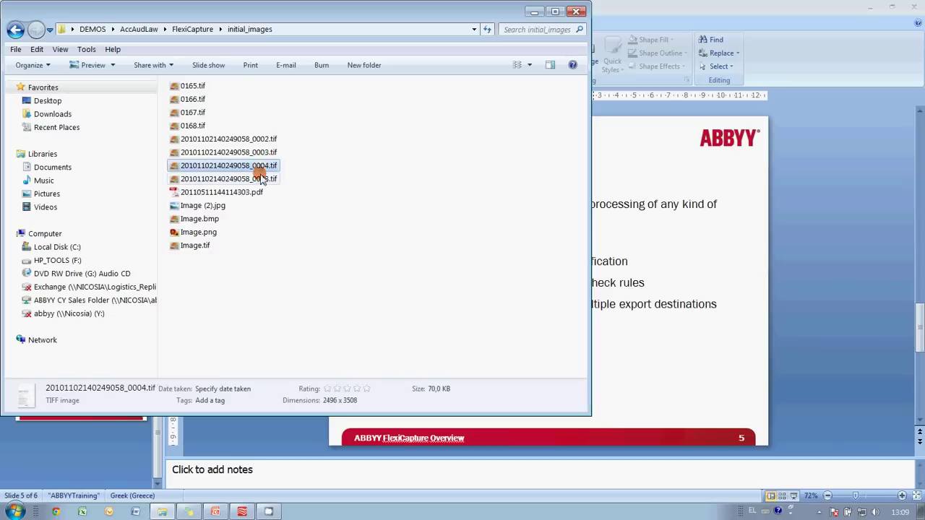
left_click(247, 192)
left_click(214, 207)
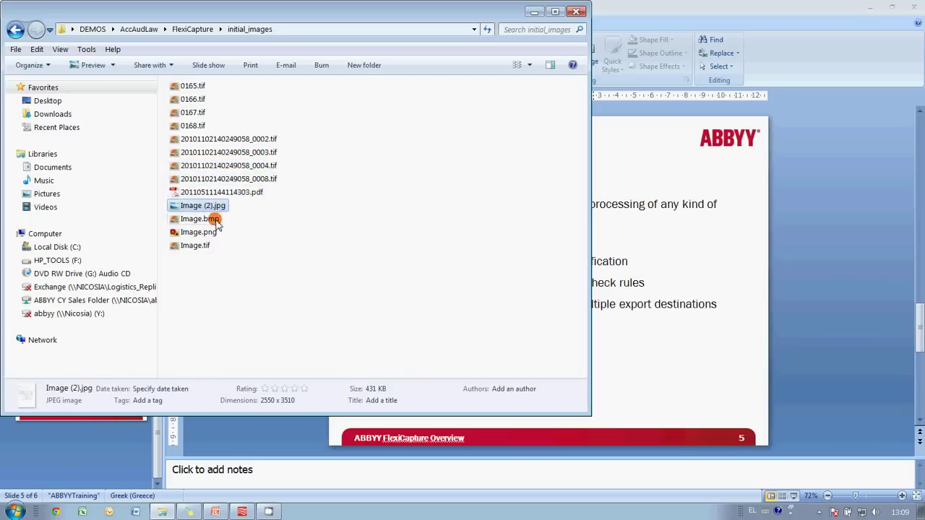
left_click(217, 219)
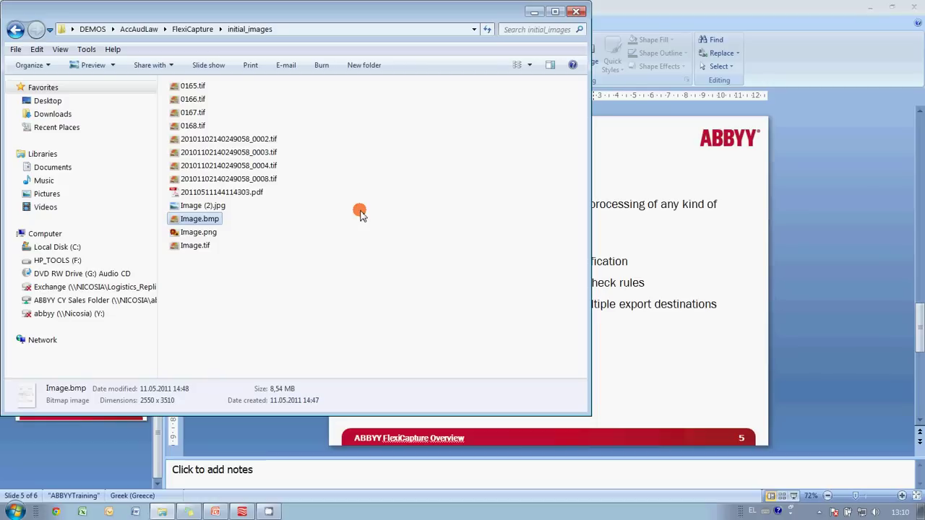
Preview the scanned bills, company questionnaires and invoice from 0165.tif through Image (2).jpg, and close the viewer
double_click(193, 87)
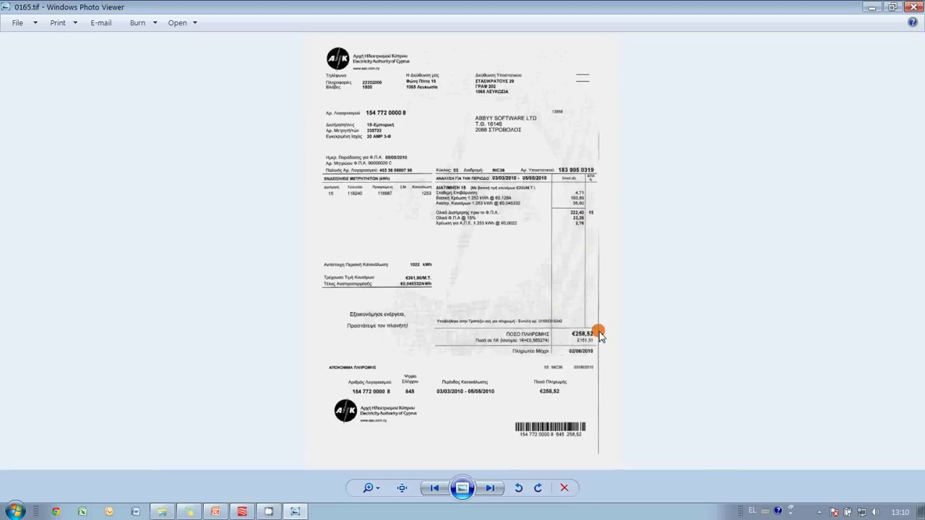
left_click(489, 488)
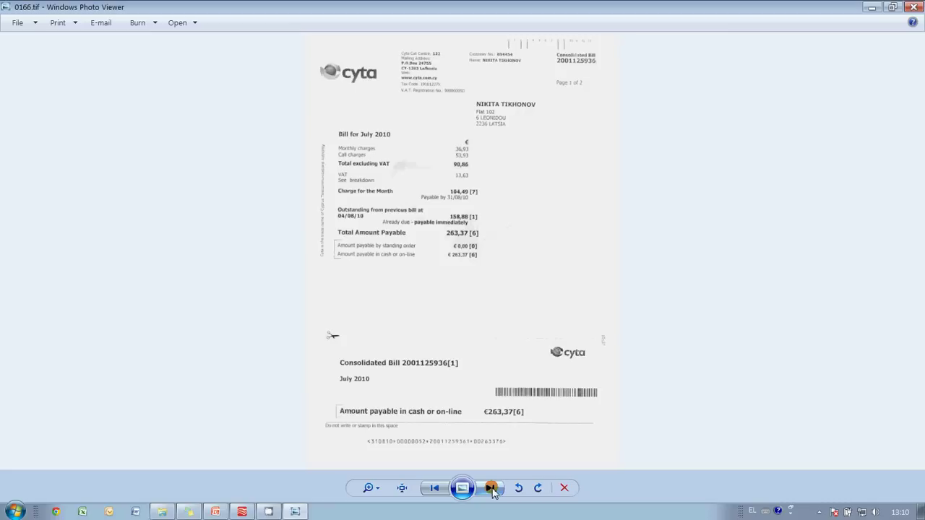
left_click(491, 488)
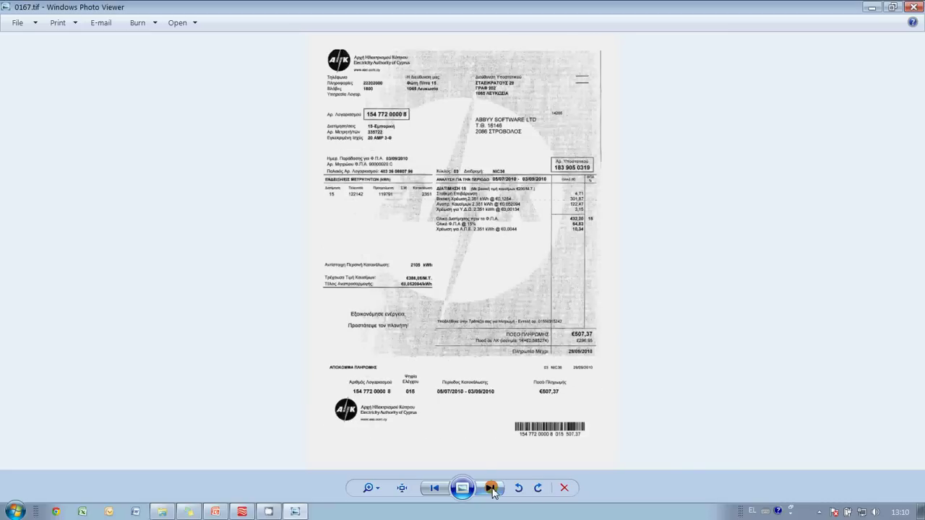
left_click(491, 488)
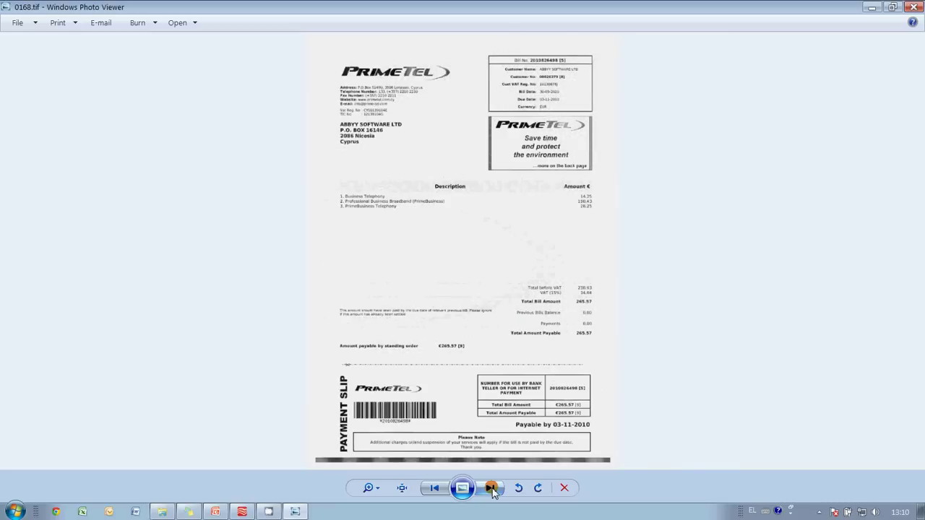
left_click(492, 488)
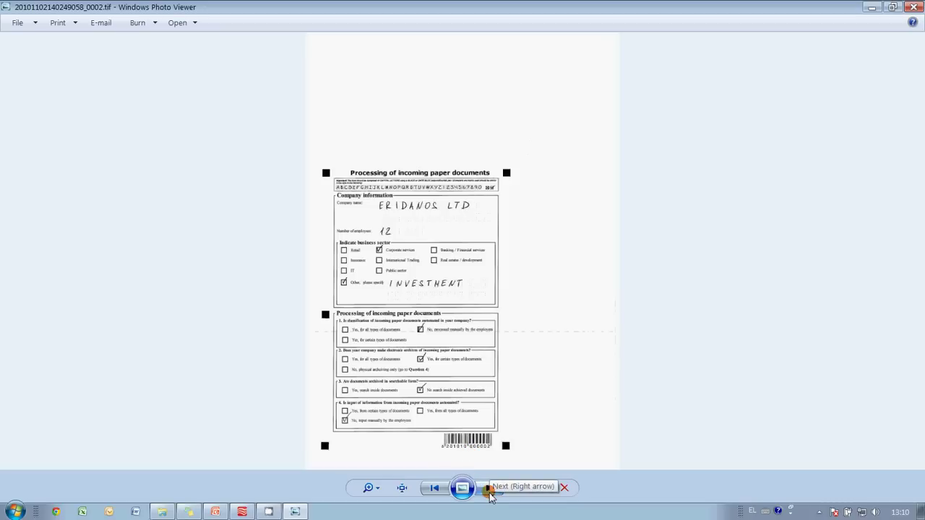
left_click(489, 489)
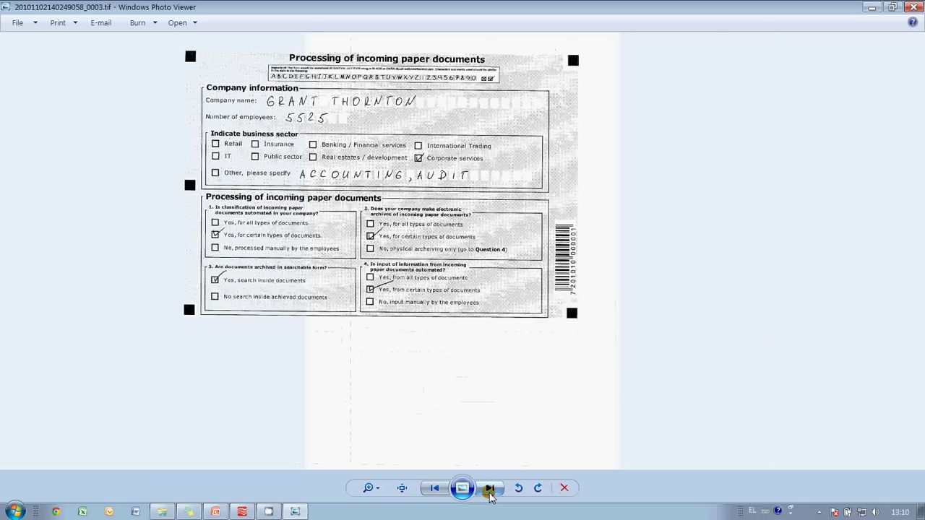
left_click(489, 489)
left_click(489, 489)
left_click(489, 489)
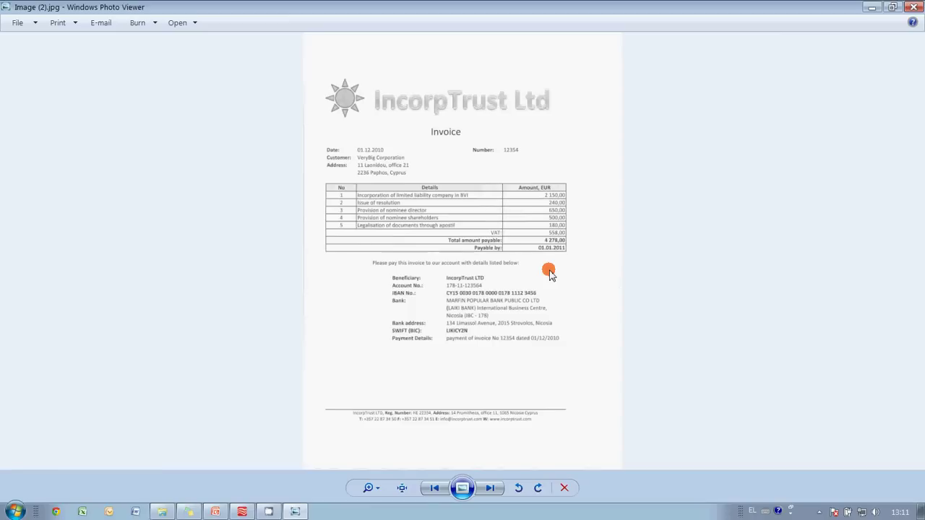
left_click(915, 8)
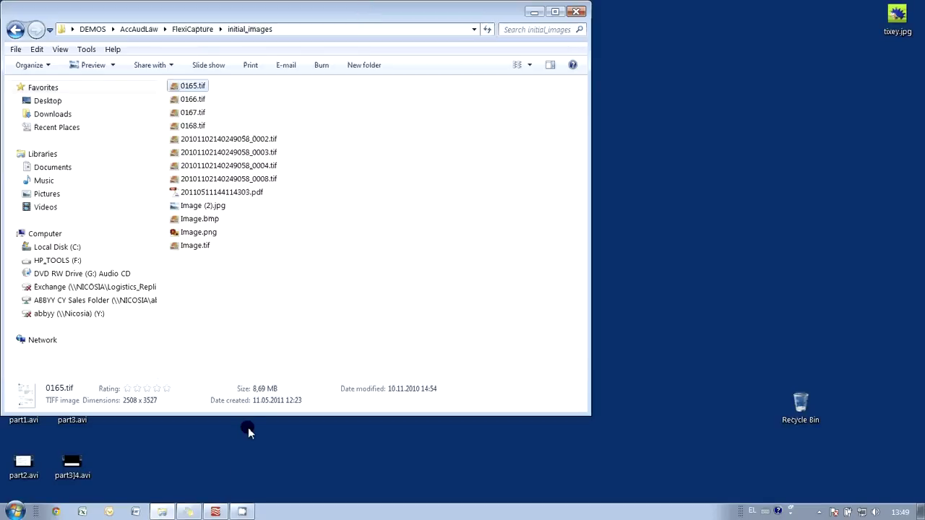
Switch to ABBYY FlexiCapture and review the project's document definitions, including Invoices and bill, without changing them
left_click(215, 513)
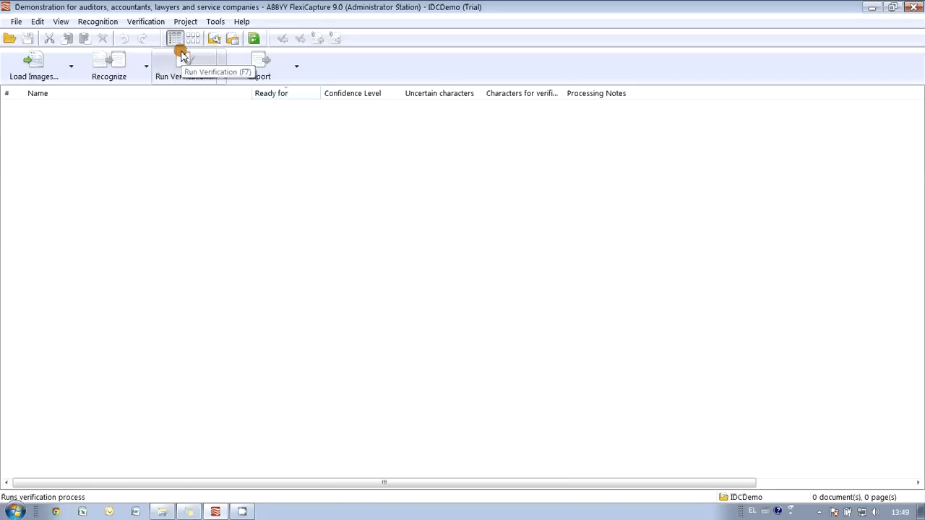
left_click(183, 24)
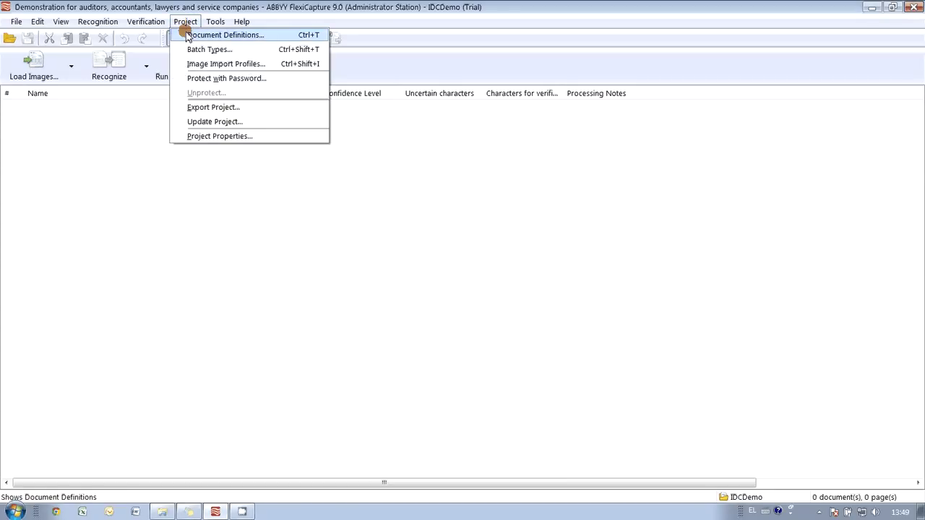
left_click(187, 35)
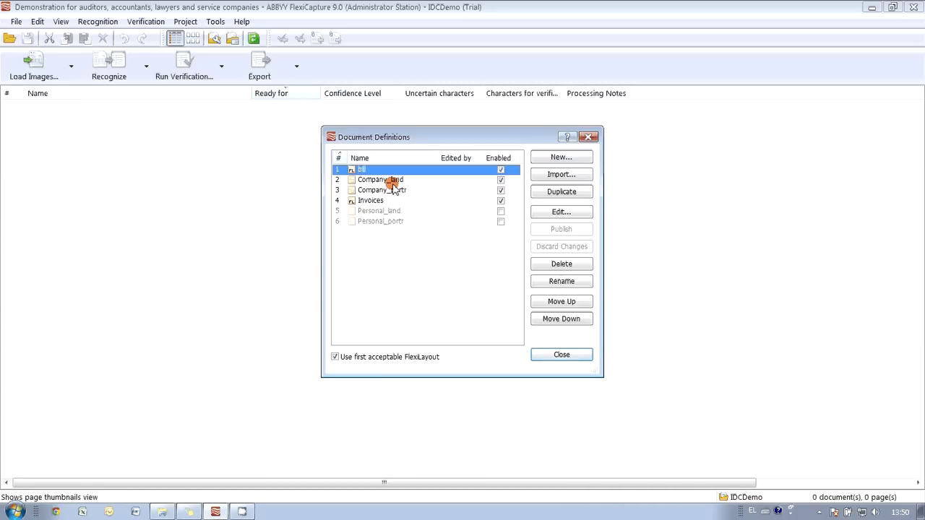
left_click(382, 203)
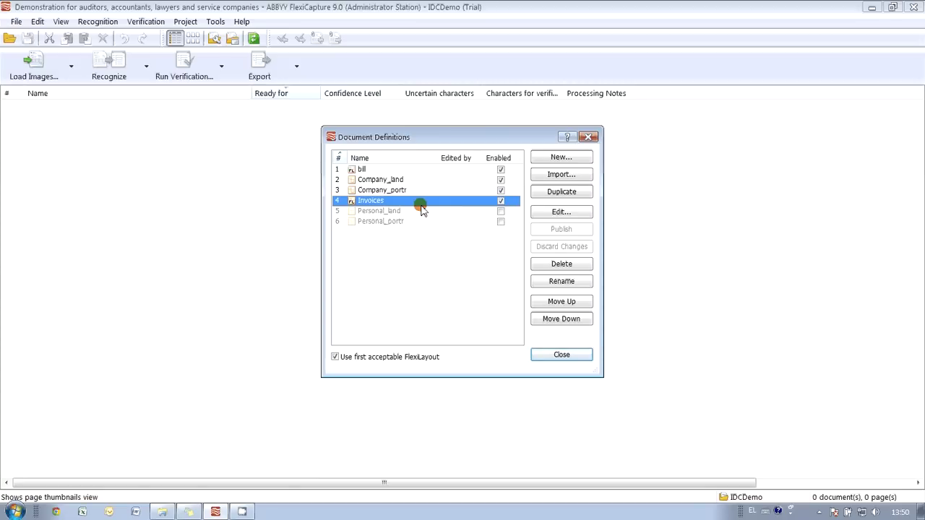
left_click(379, 169)
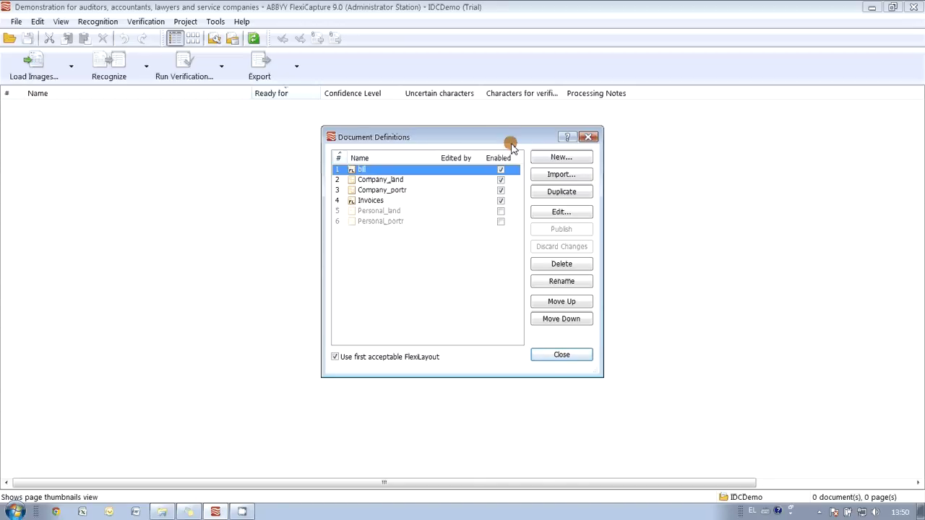
left_click(589, 138)
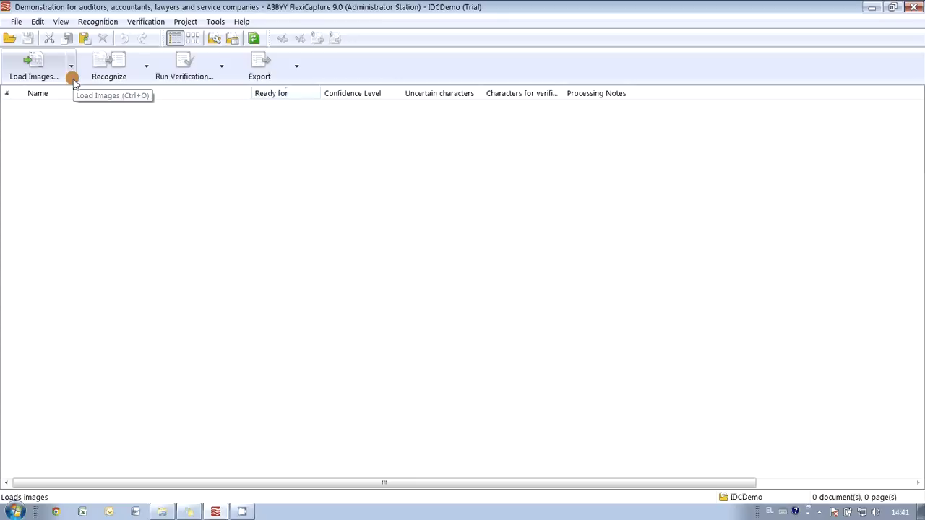
Review the hot folder path and image loading settings of the LawCorp INPUT image import profile, and leave without changes
left_click(72, 78)
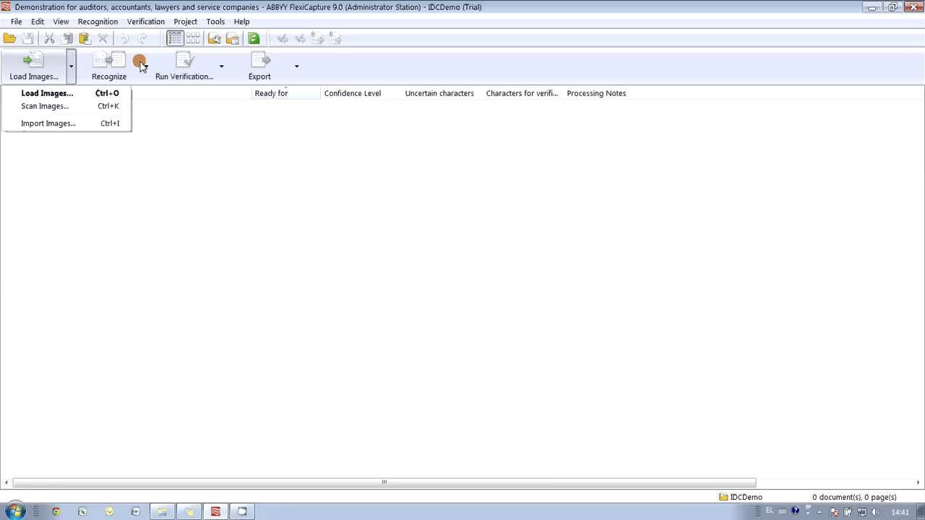
left_click(186, 21)
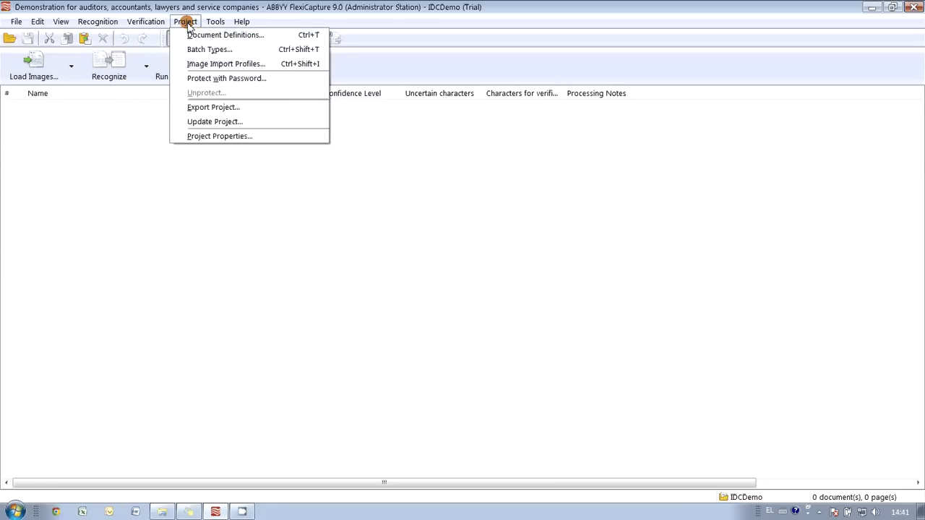
left_click(194, 65)
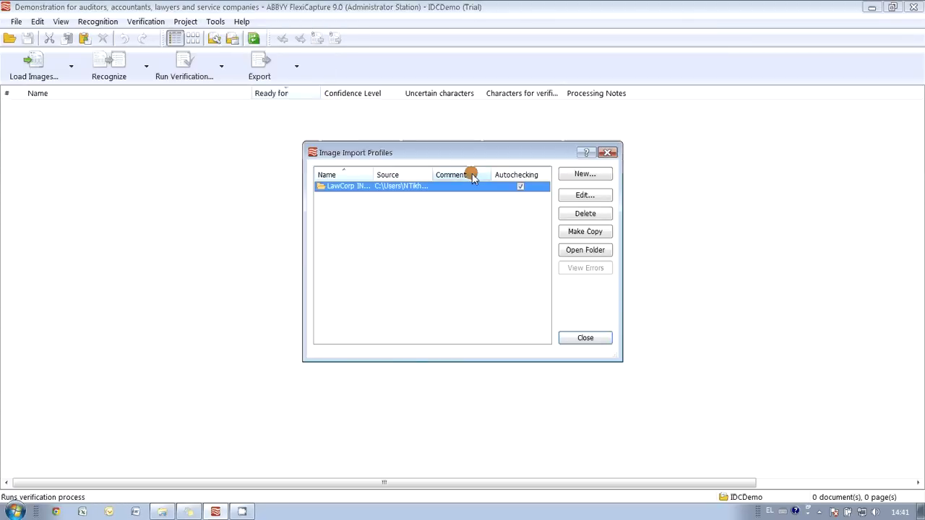
left_click(604, 199)
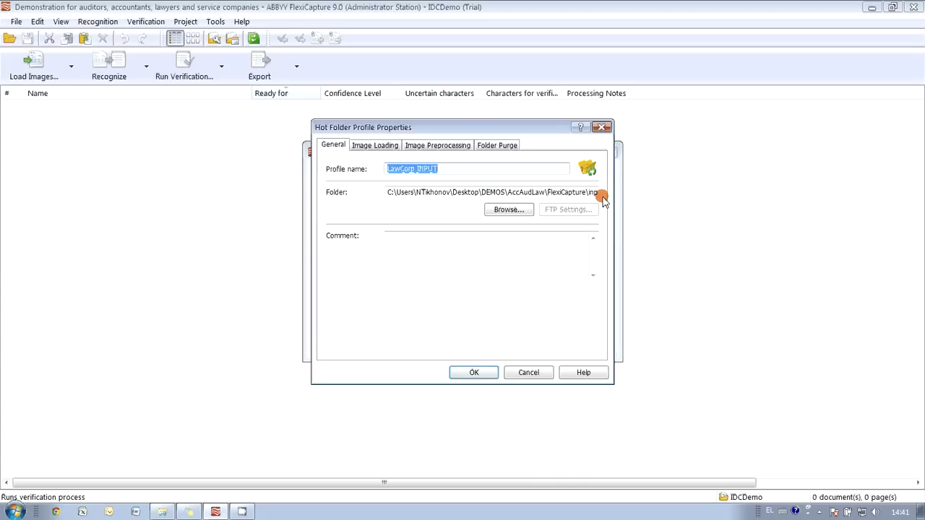
left_click_drag(385, 192, 620, 190)
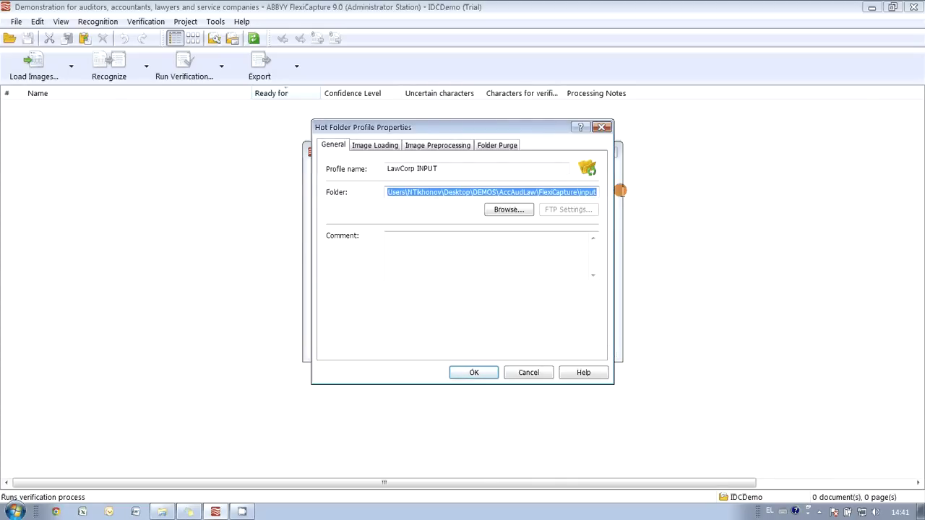
left_click(363, 145)
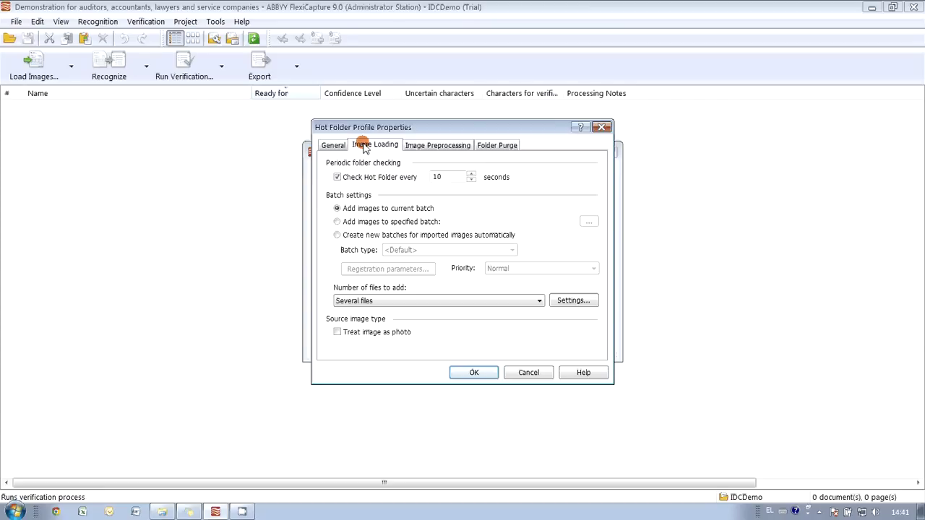
left_click(602, 128)
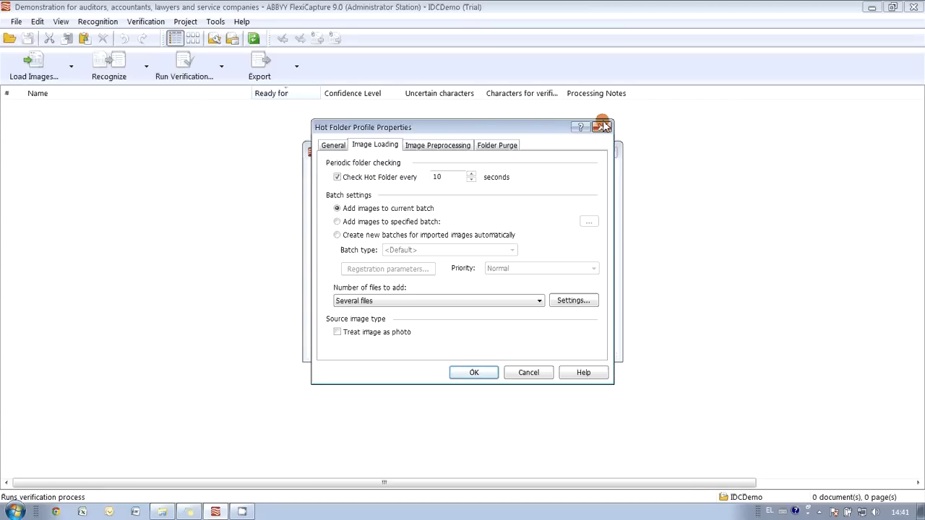
left_click(607, 152)
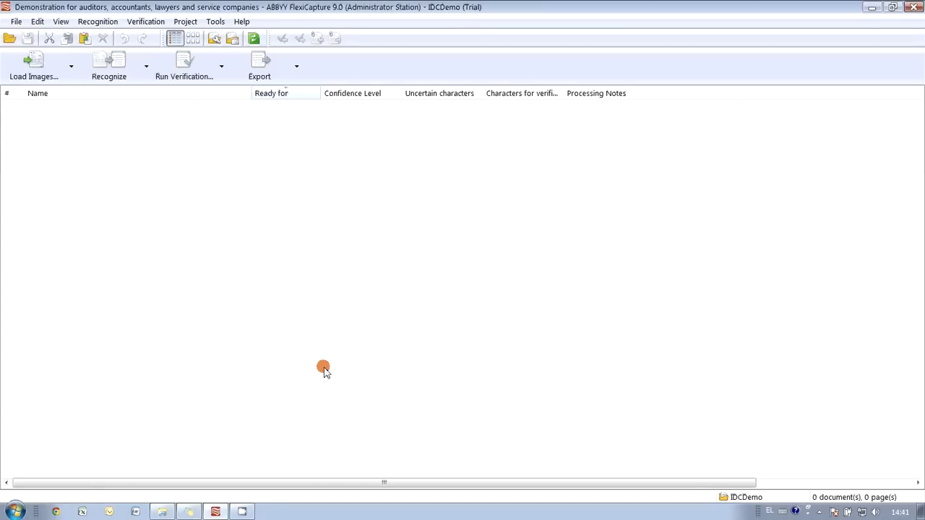
Switch to Windows Explorer and copy all the files in the initial_images folder
left_click(160, 511)
left_click_drag(336, 368, 185, 87)
right_click(184, 87)
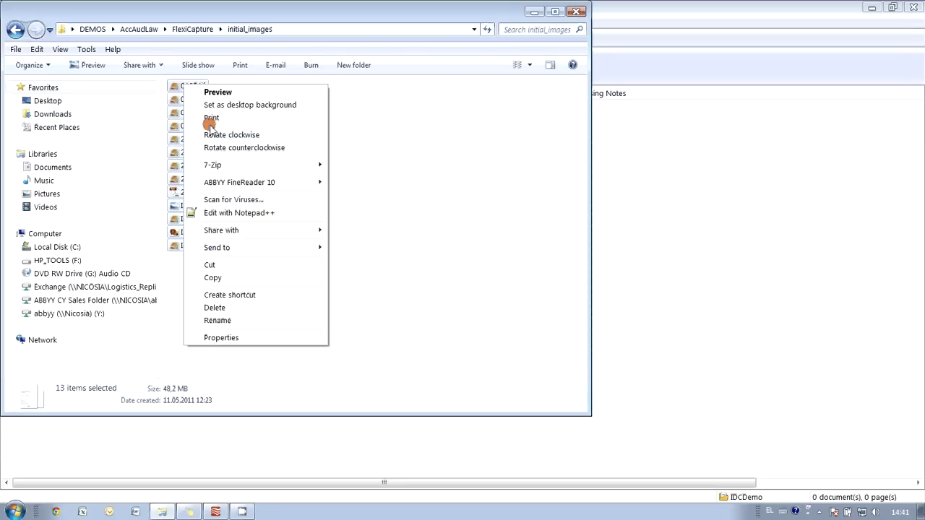
left_click(216, 278)
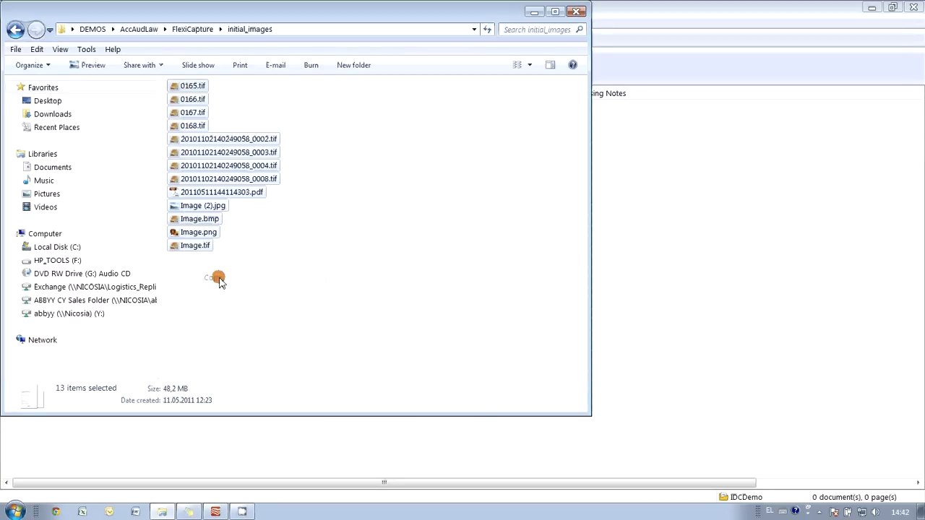
Paste the copied files into the FlexiCapture project's input folder and return to the FlexiCapture window
left_click(196, 29)
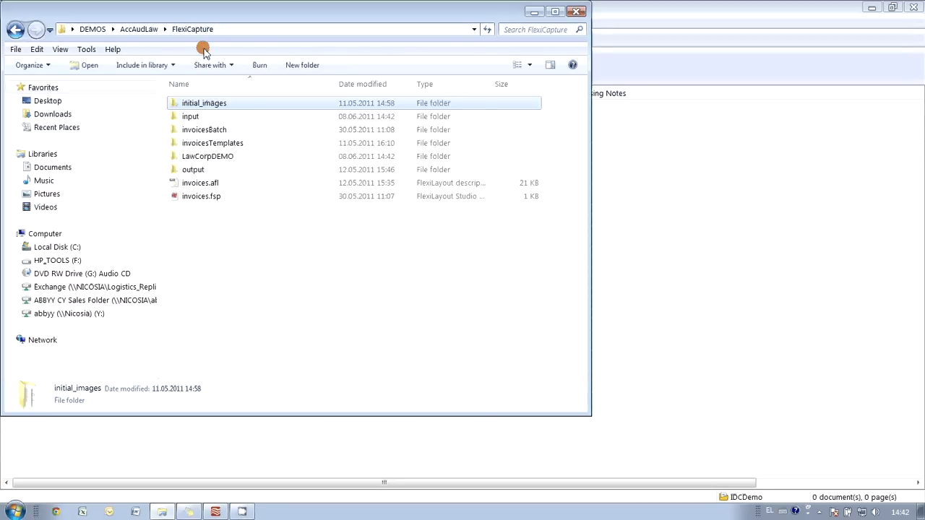
double_click(195, 116)
right_click(199, 179)
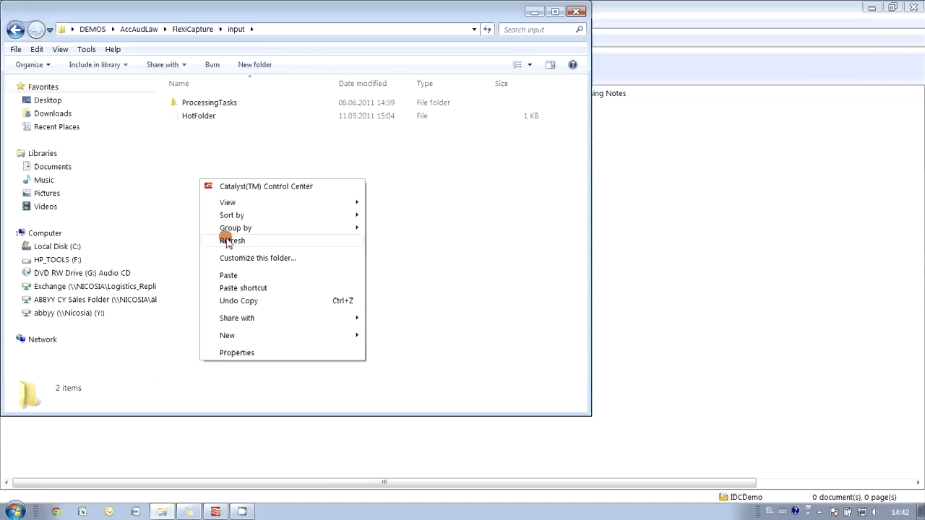
left_click(229, 275)
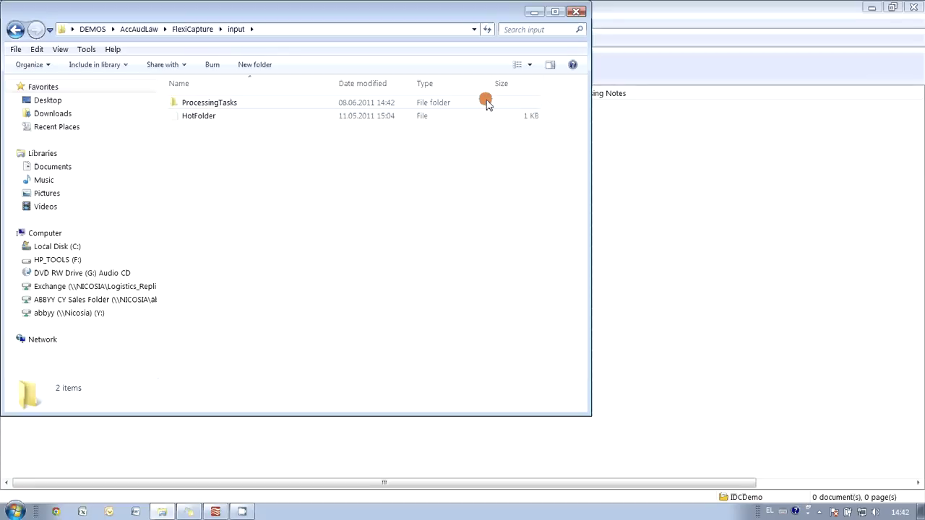
left_click(533, 13)
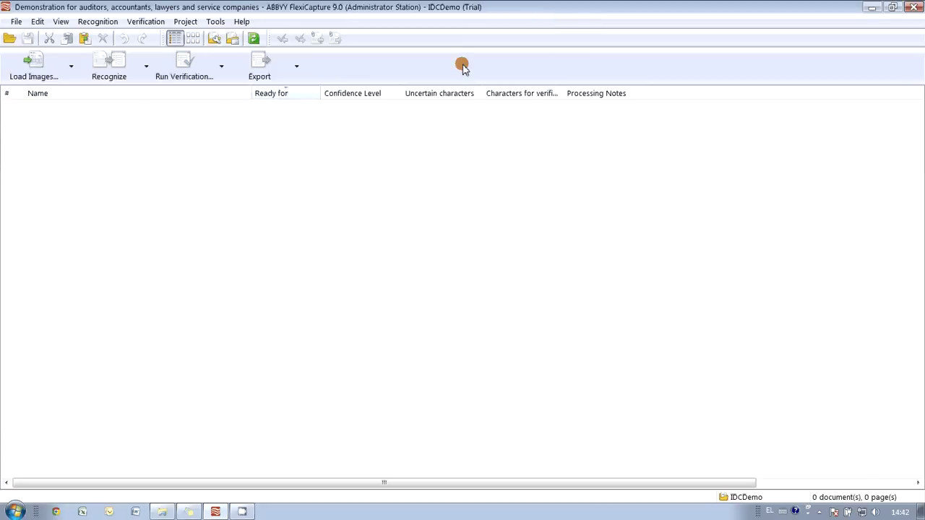
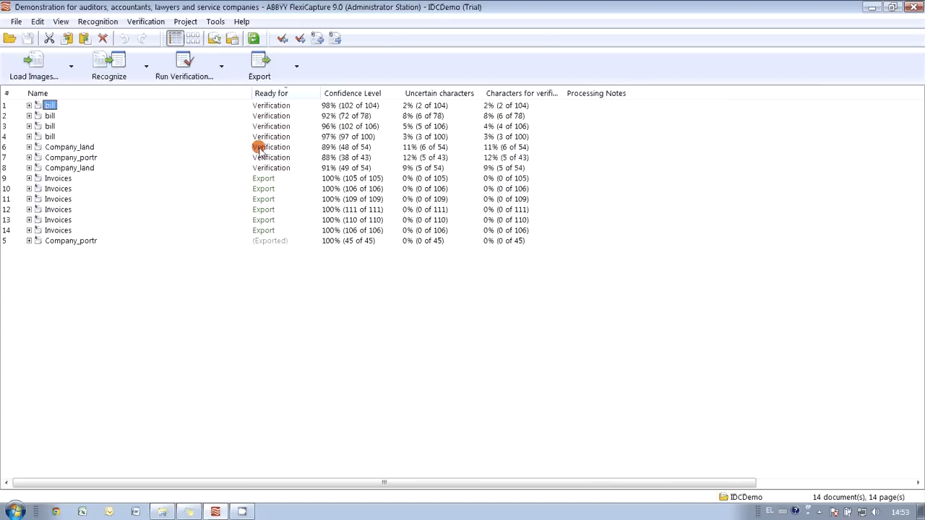
Run verification on all the bill, Company_land and Company_portr documents marked ready for Verification
left_click(79, 167, "shift")
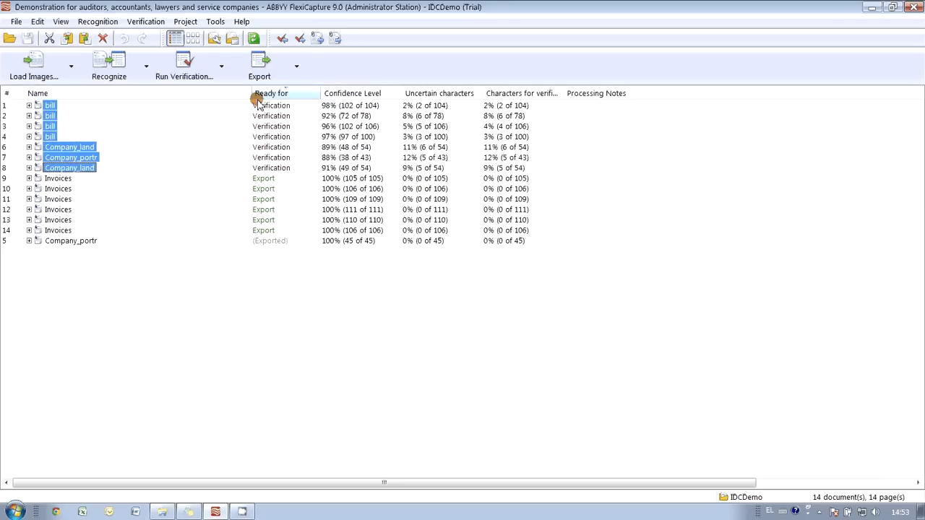
left_click(184, 69)
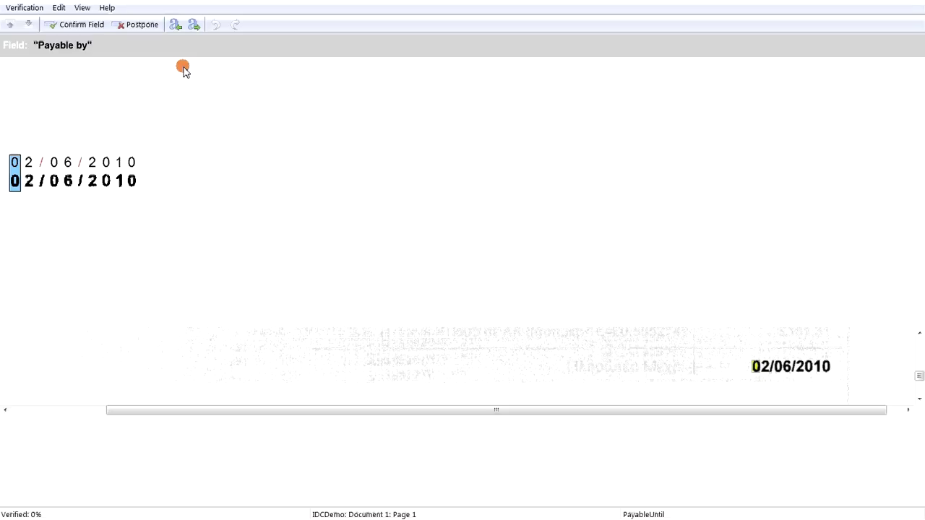
Confirm the Payable by, Payer and Supply address fields of the bills as recognized
key("Return")
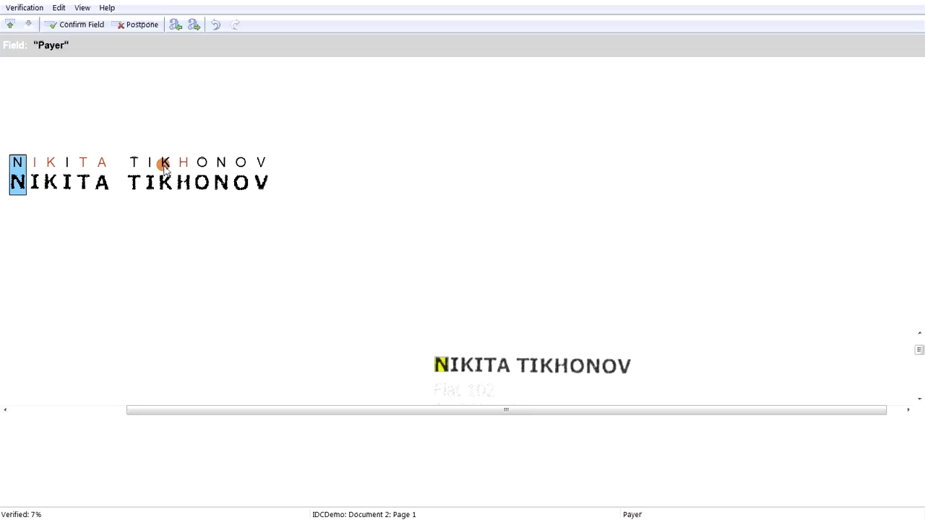
key("Return")
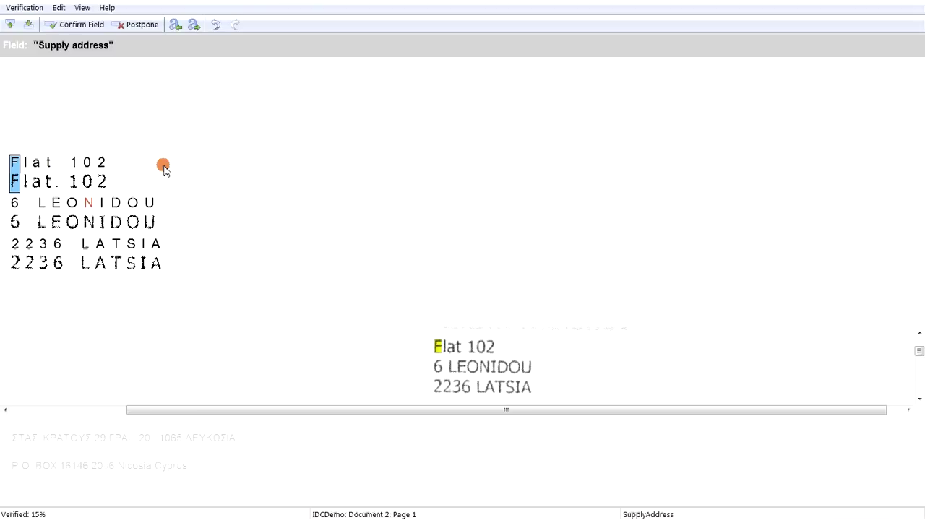
key("Return")
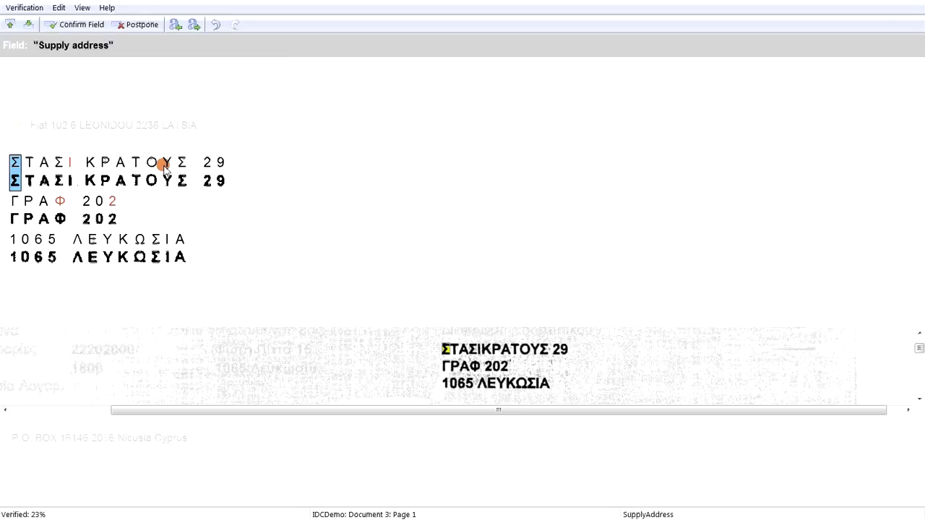
key("Return")
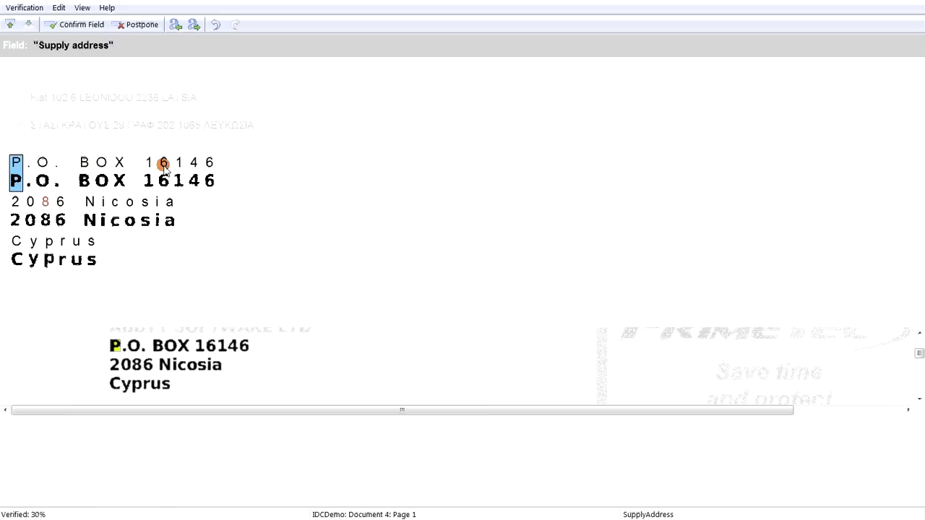
key("Return")
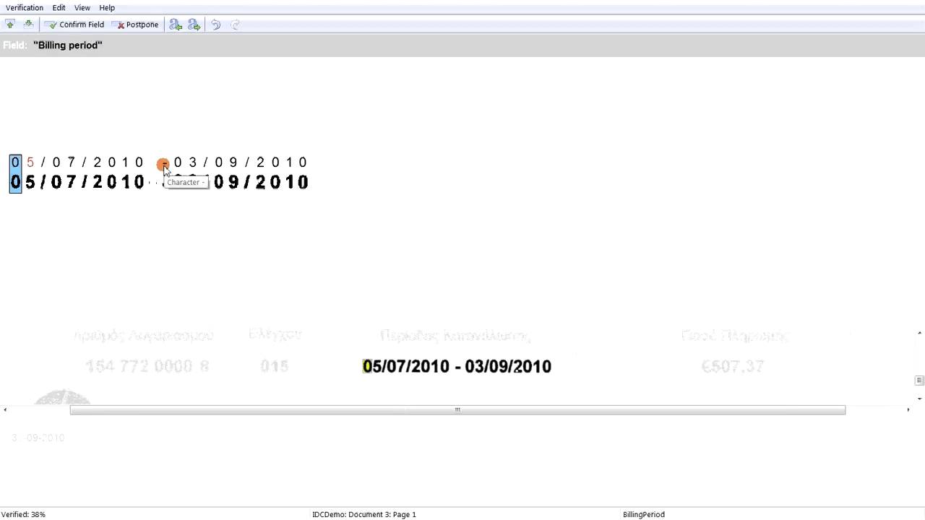
Confirm document 3's billing period as recognized, and correct document 4's billing period to 30.09.2010 and confirm it
key("Return")
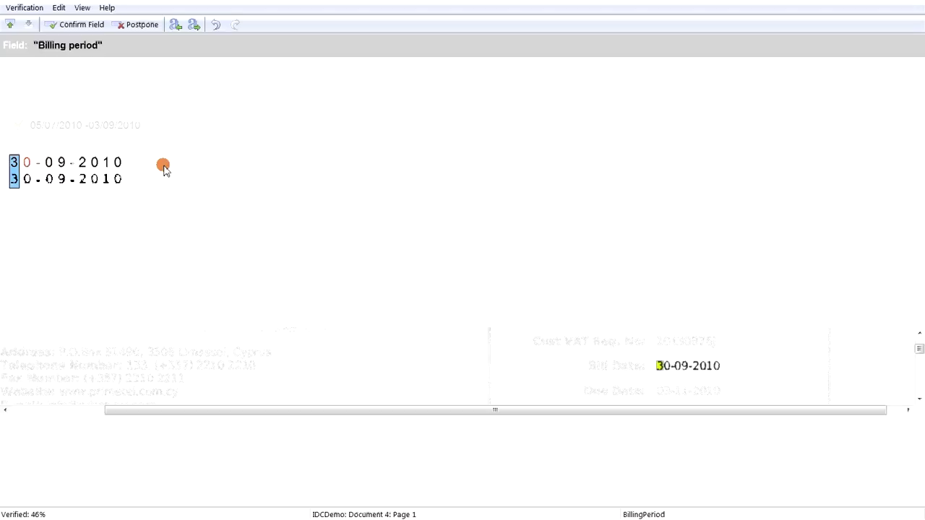
key("Right")
key("Right")
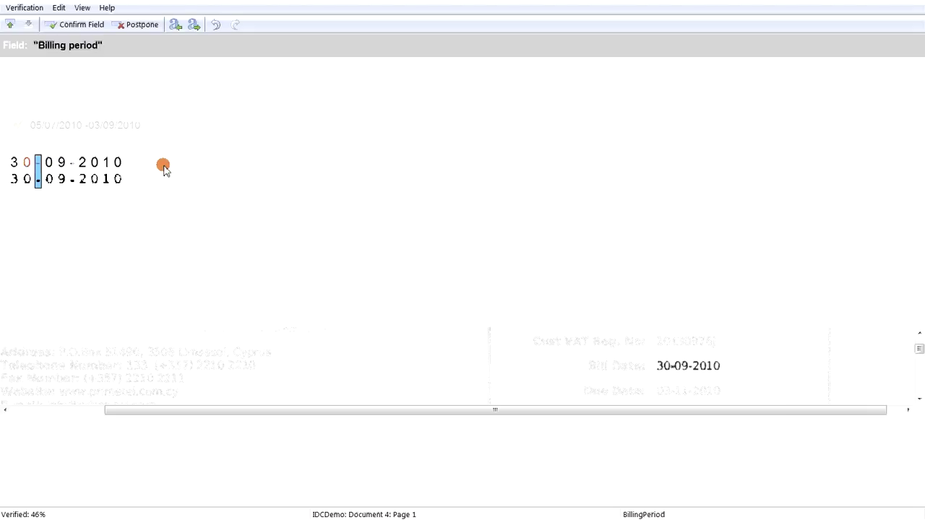
type(".09.")
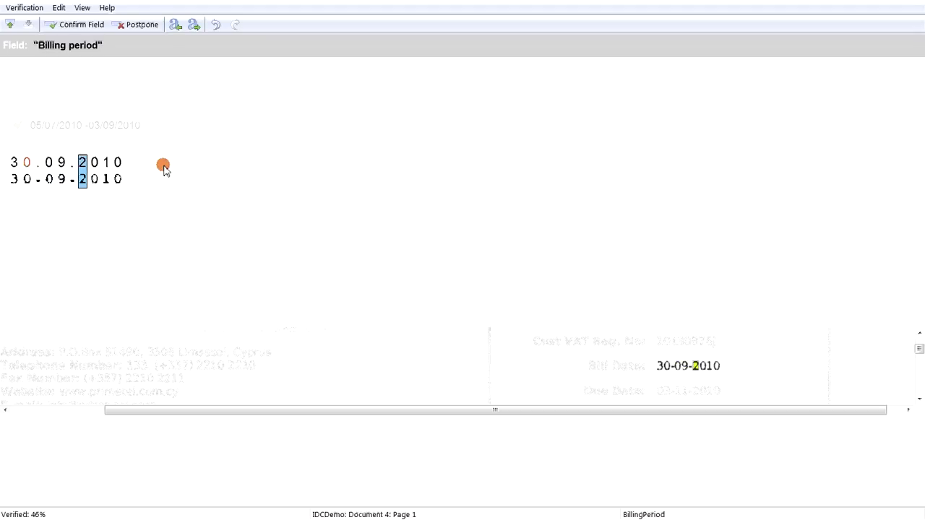
key("Return")
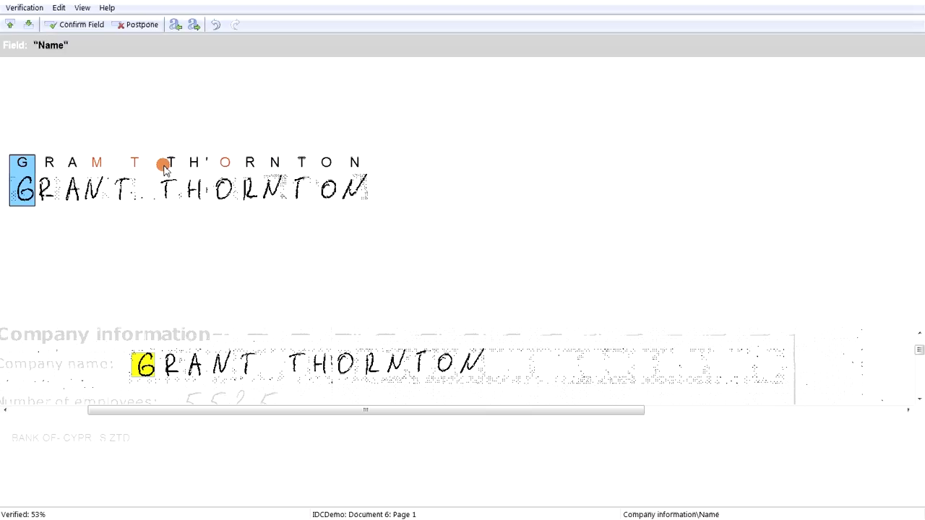
Correct the company name in document 6 to GRANT THORNTON, removing the stray apostrophe, and confirm the field
key("Right")
key("Right")
key("Right")
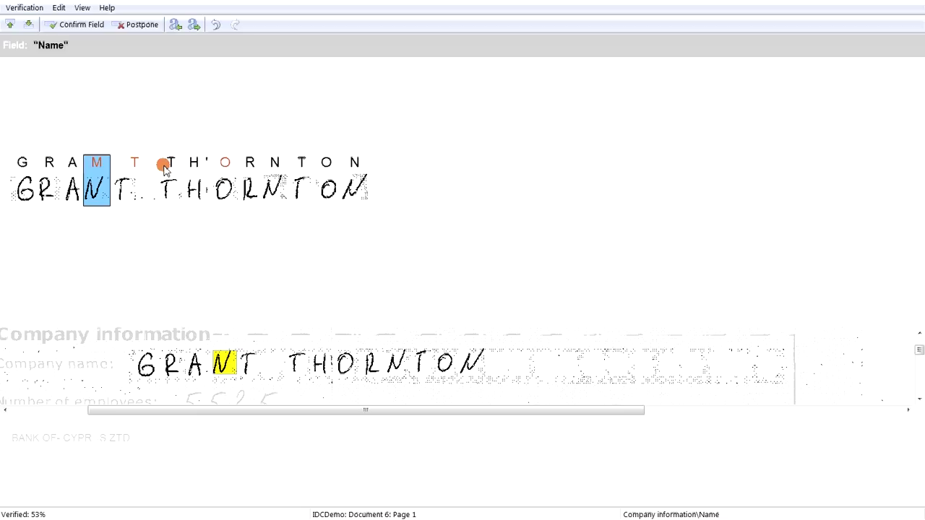
type("N")
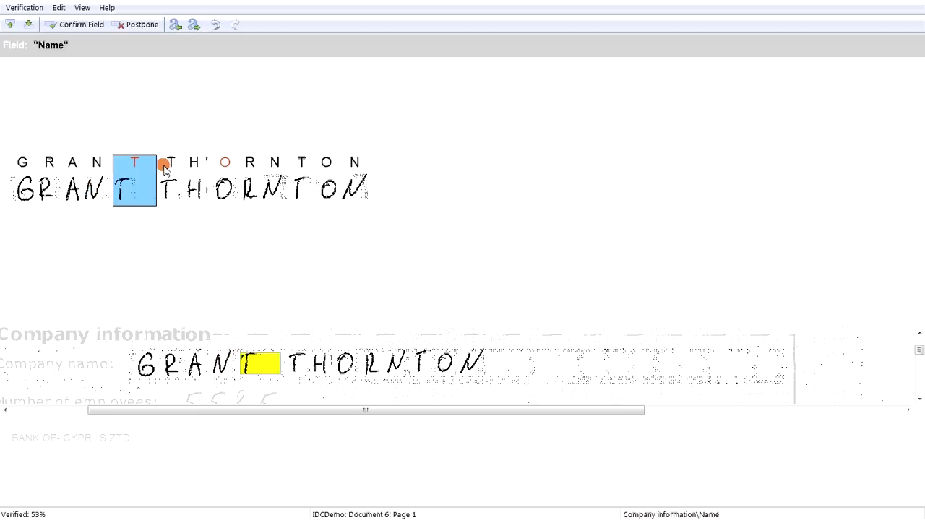
key("Right")
key("Right")
key("Delete")
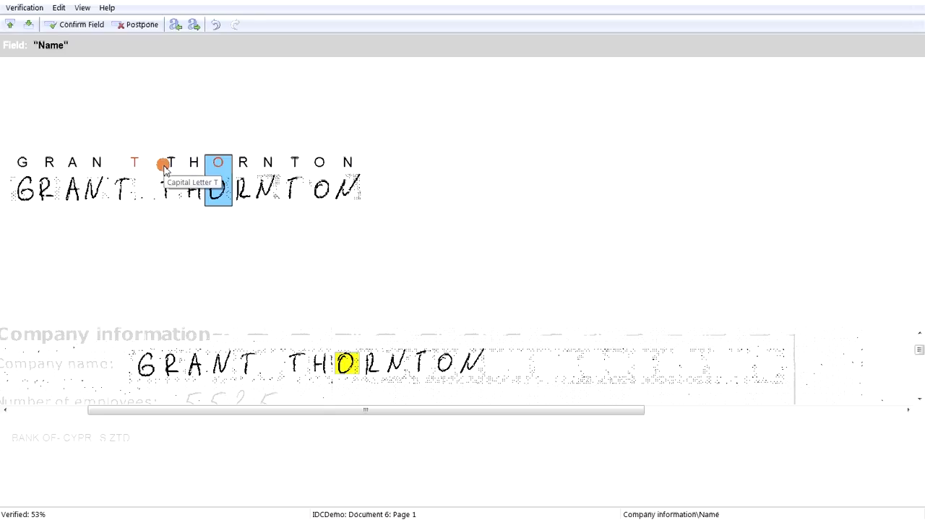
key("Return")
Correct the company name in document 8 to BANK OF CYPRUS LTD, removing the stray hyphen, and confirm the field
key("Right")
key("Right")
key("Right")
key("Right")
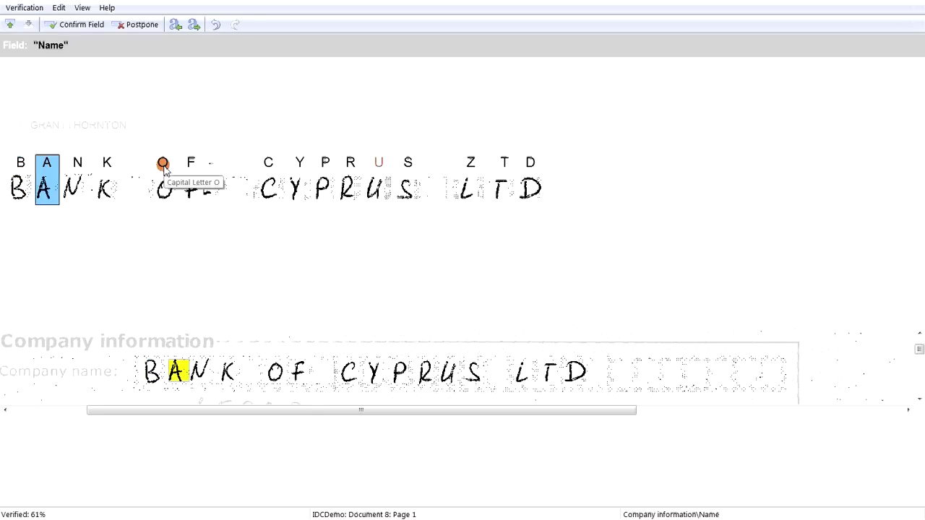
key("Right")
key("Right")
key("Right")
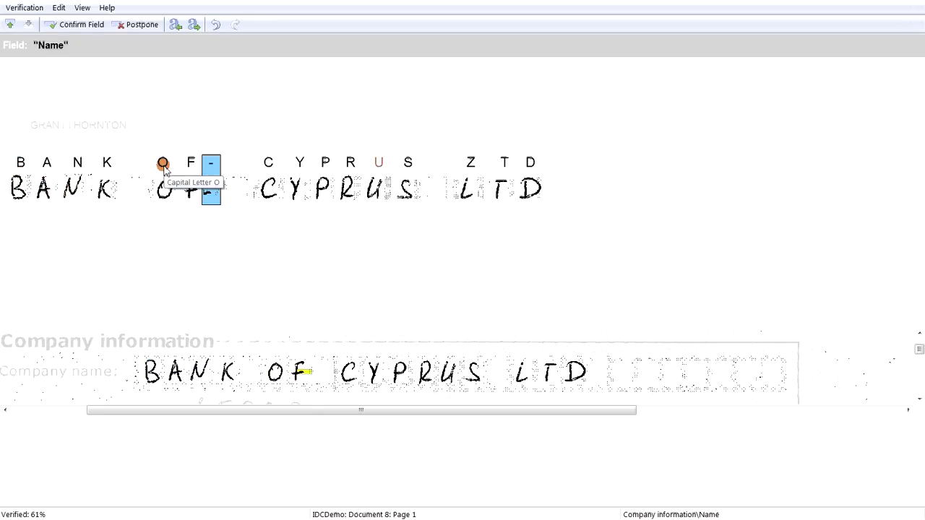
key("Delete")
key("Right")
key("Right")
key("Right")
key("Right")
key("Right")
key("Right")
key("Right")
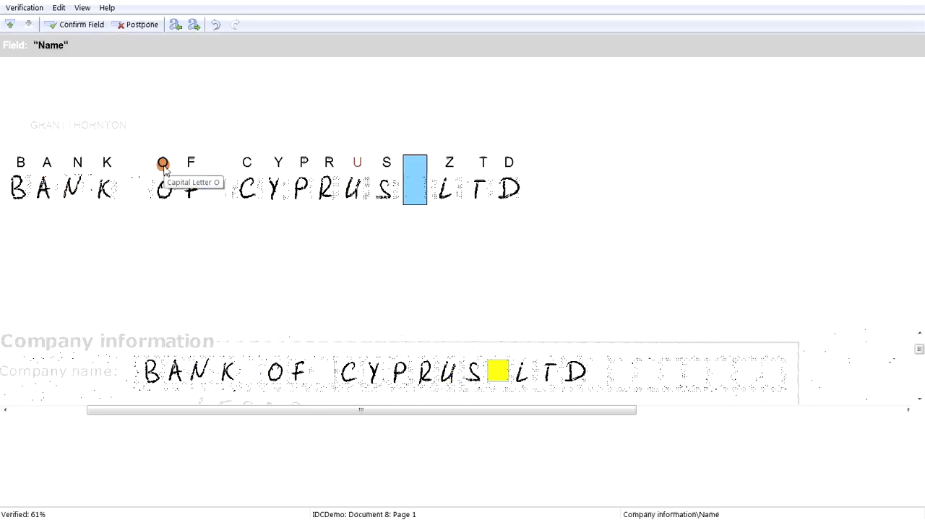
key("Right")
type("L")
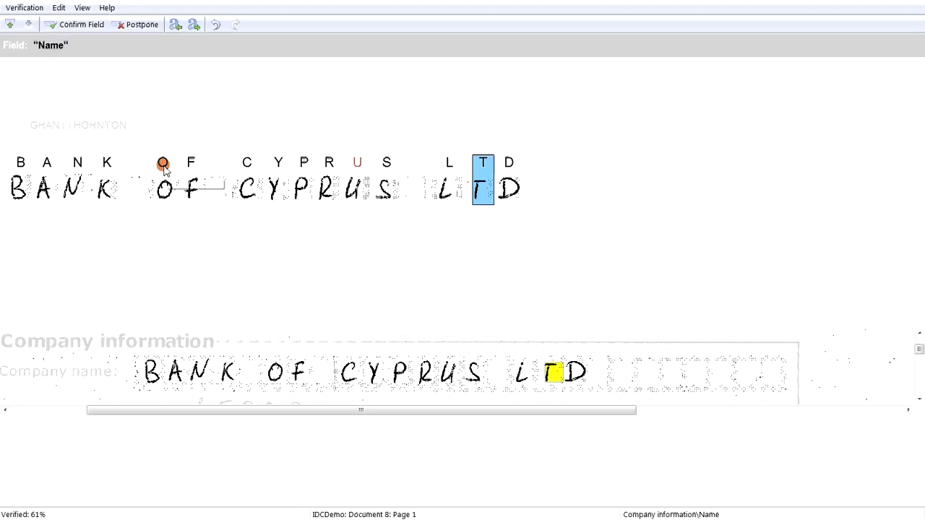
key("Return")
Correct document 6's "specified other" field to ACCOUNTING,AUDIT and confirm it along with document 8's INVESTMENT entry
key("Right")
key("Right")
key("Right")
key("Right")
key("Right")
key("Right")
key("Right")
key("Right")
key("Right")
key("Right")
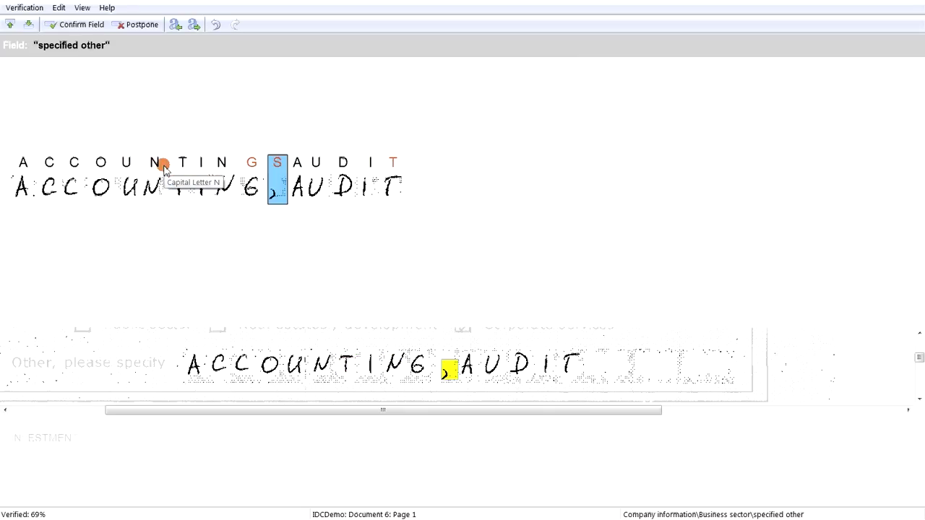
type(",")
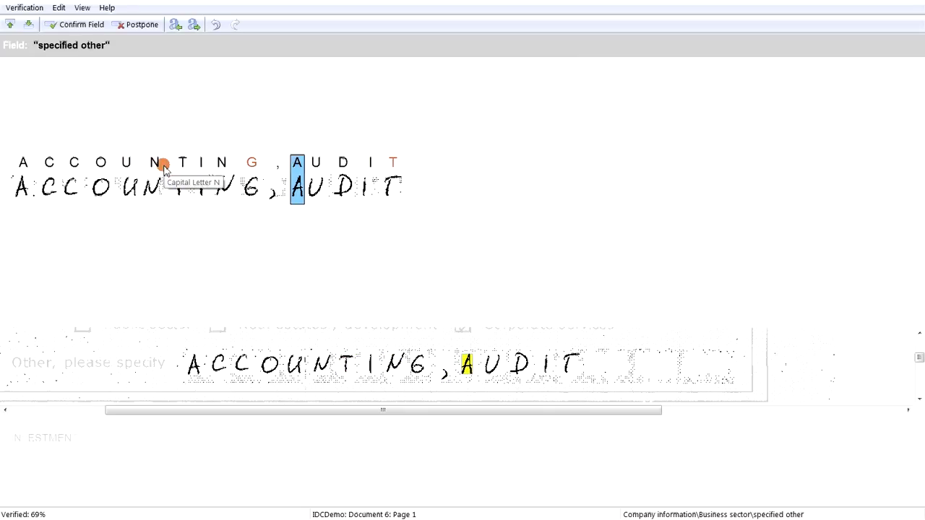
key("Return")
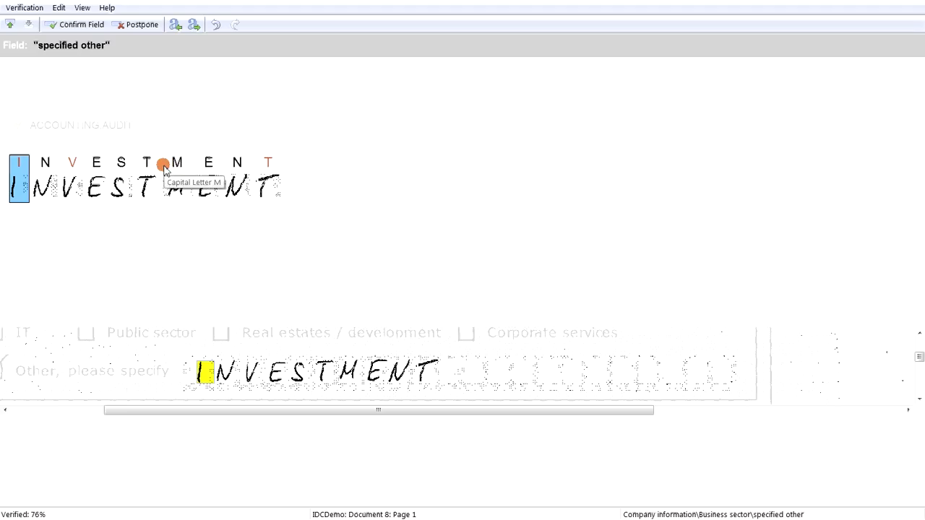
key("Return")
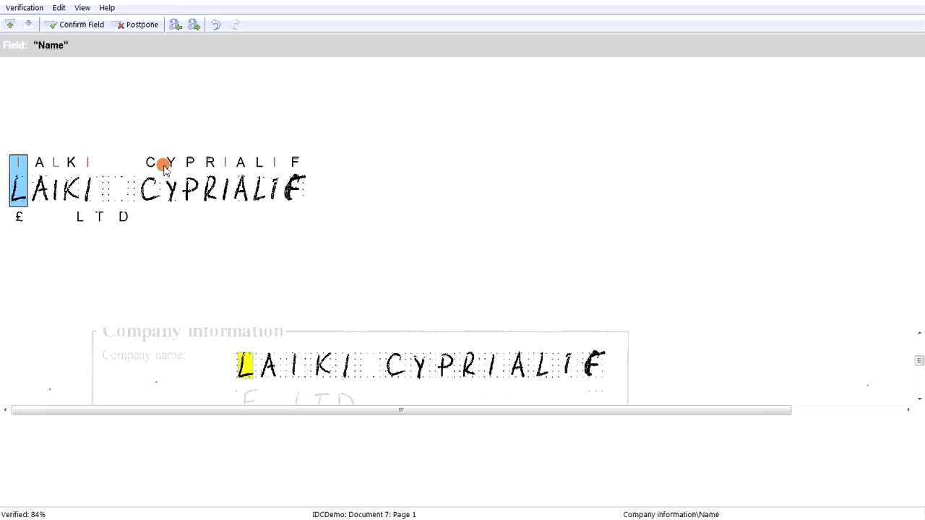
Correct the first word of document 7's company name to LAIKI and confirm the remaining fields to finish verification
type("L")
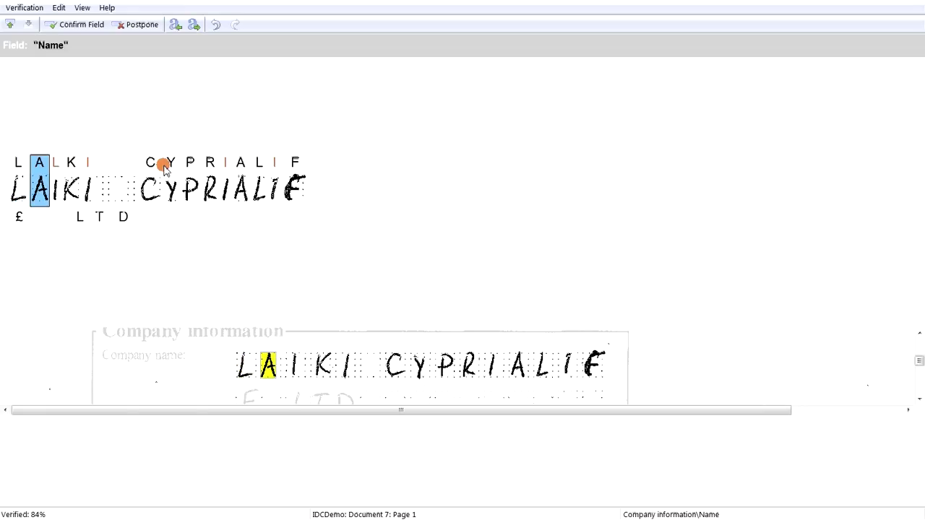
type("AI")
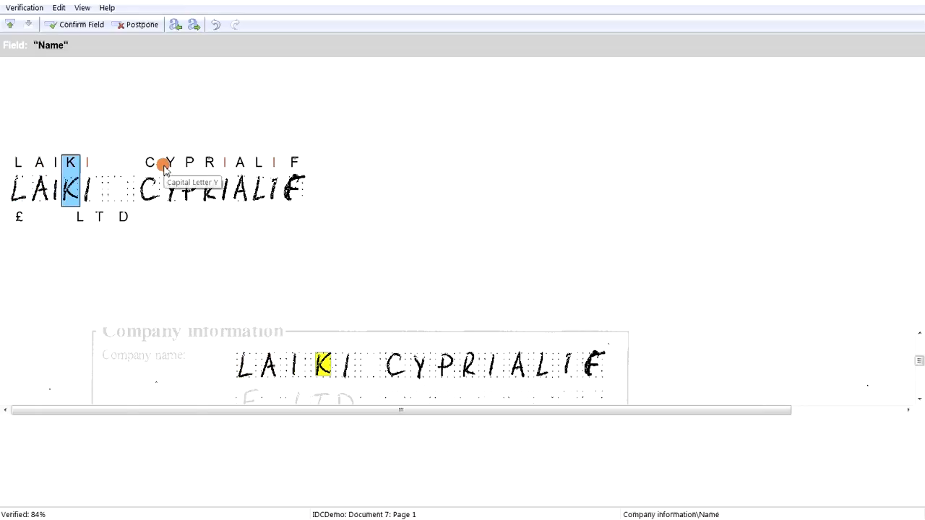
key("ctrl+Return")
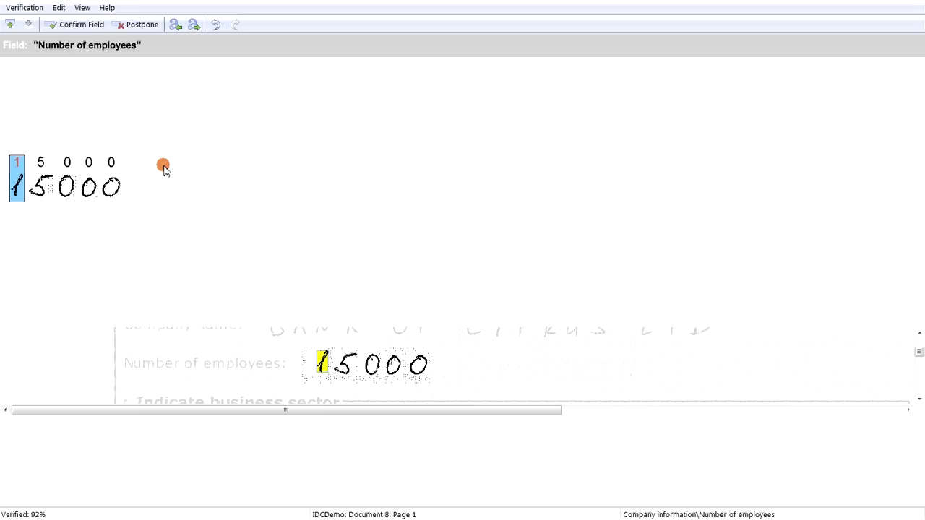
key("ctrl+Return")
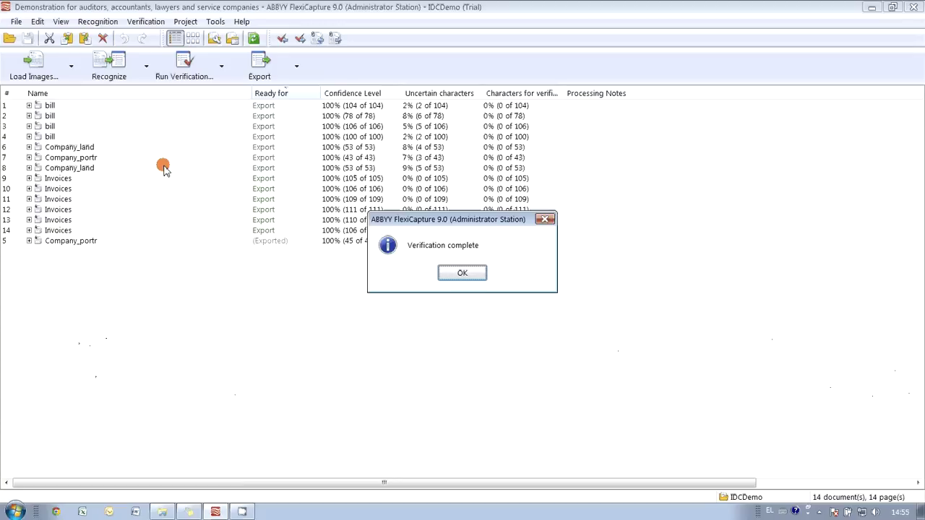
left_click(456, 274)
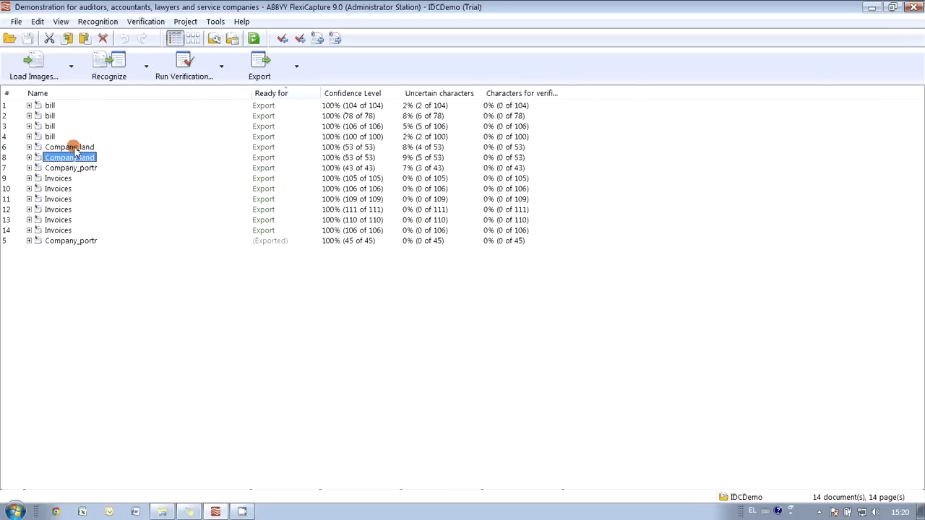
Sort the document list by readiness and confidence level, and export all the bill, company and invoice documents marked ready for Export
left_click(262, 94)
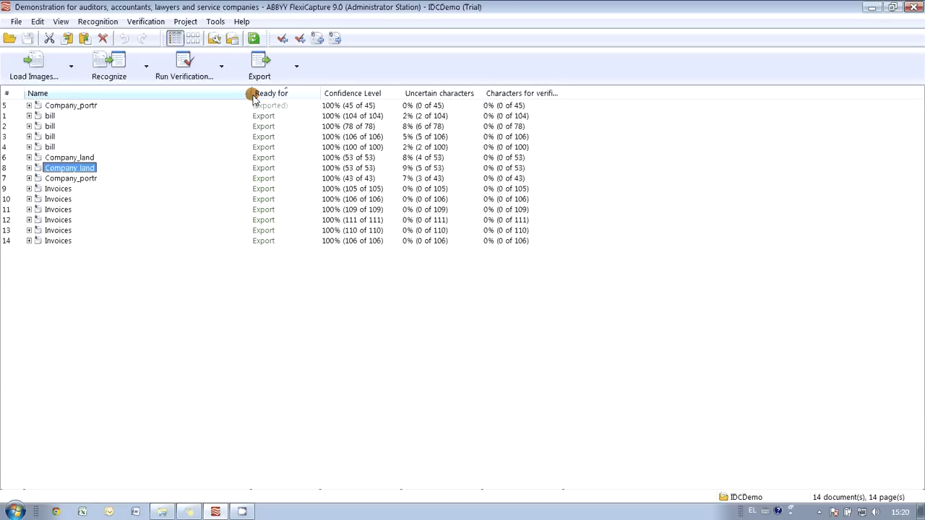
left_click(88, 107)
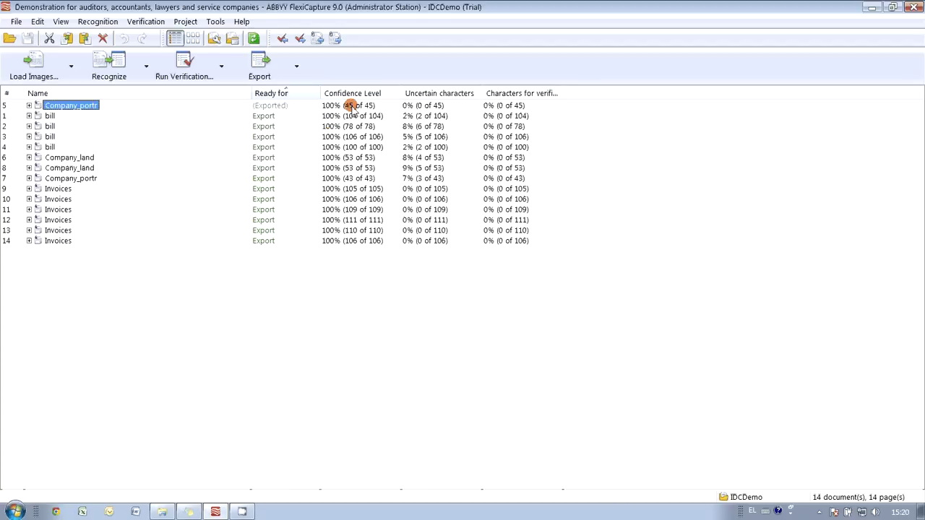
left_click(352, 96)
left_click(54, 117)
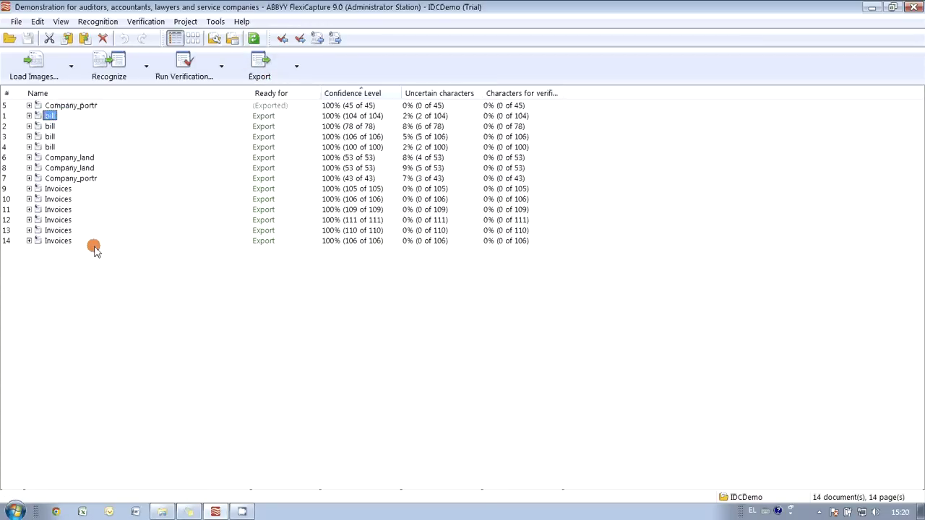
left_click(58, 242, "shift")
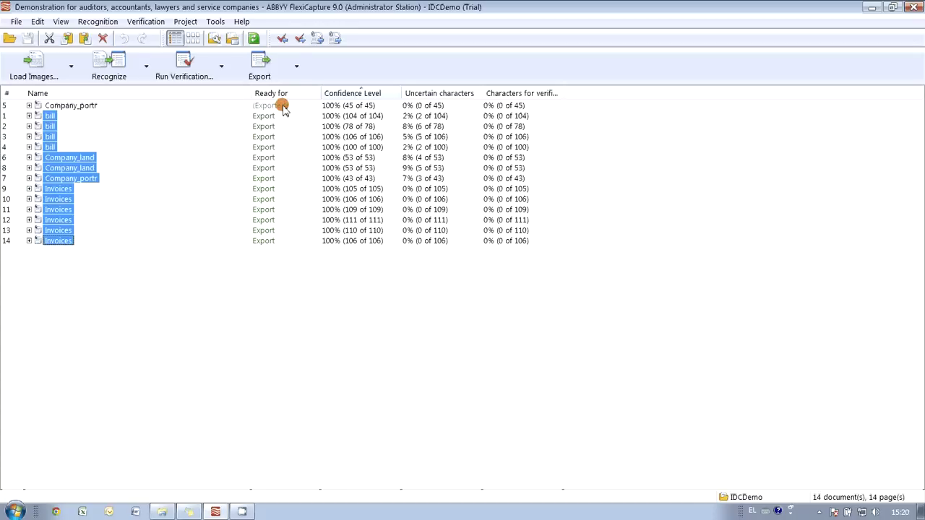
left_click(262, 72)
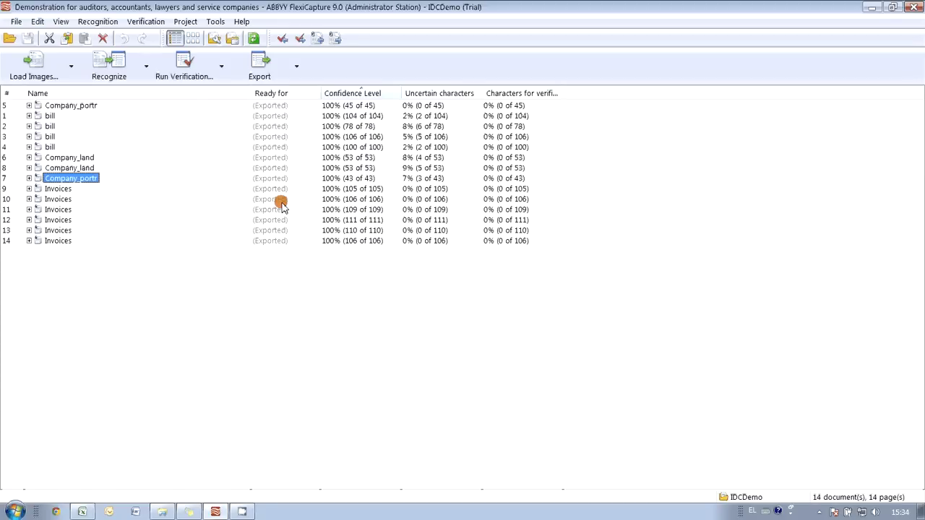
Switch to Windows Explorer, open Electricity bill (ABBYY SOFTWARE LTD).pdf from the output folder's bills subfolder, and select the three tariff and meter text lines
left_click(159, 511)
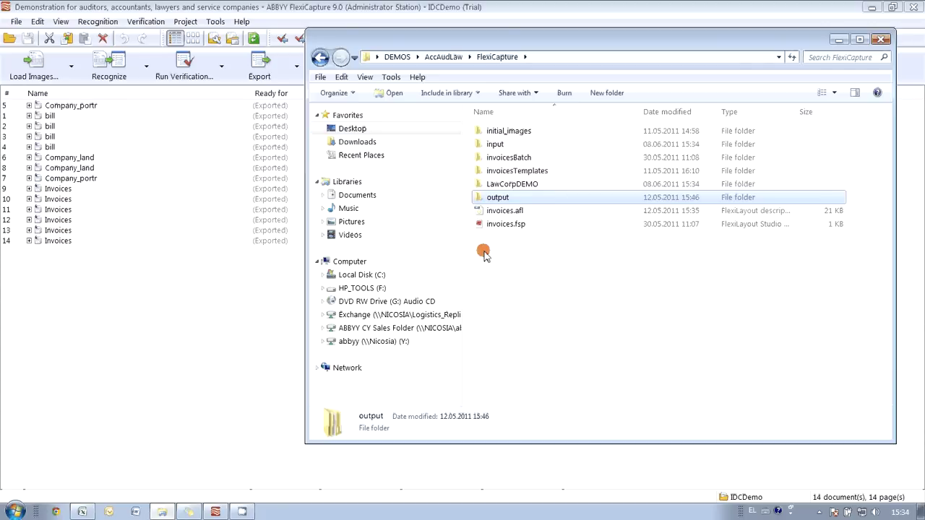
double_click(516, 197)
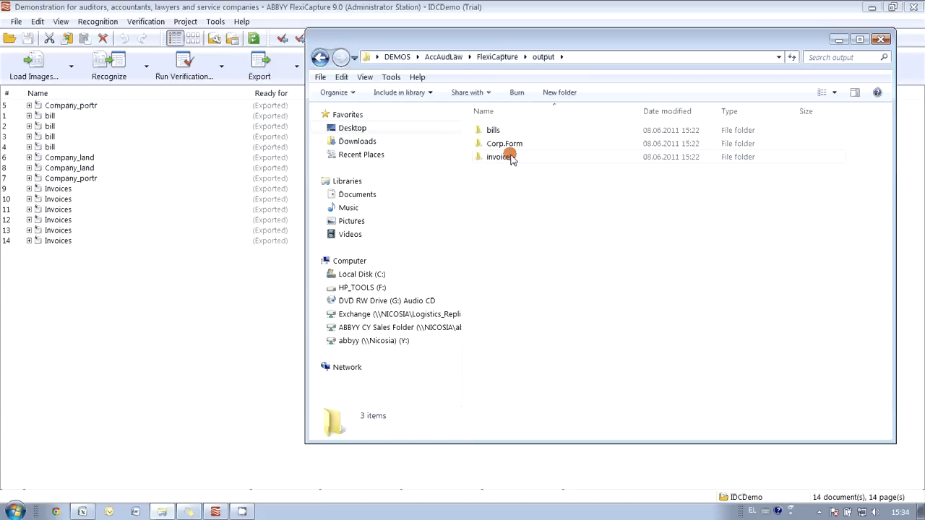
mouse_move(519, 147)
double_click(491, 130)
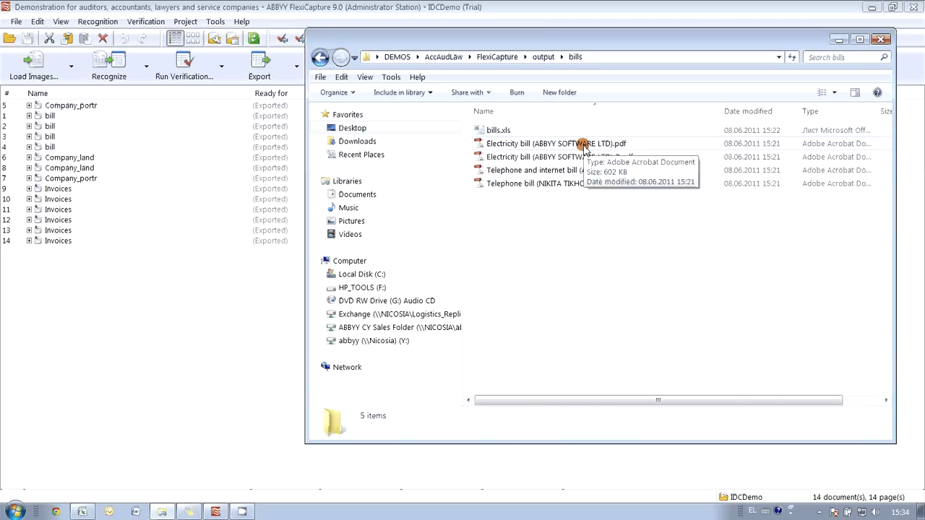
double_click(543, 143)
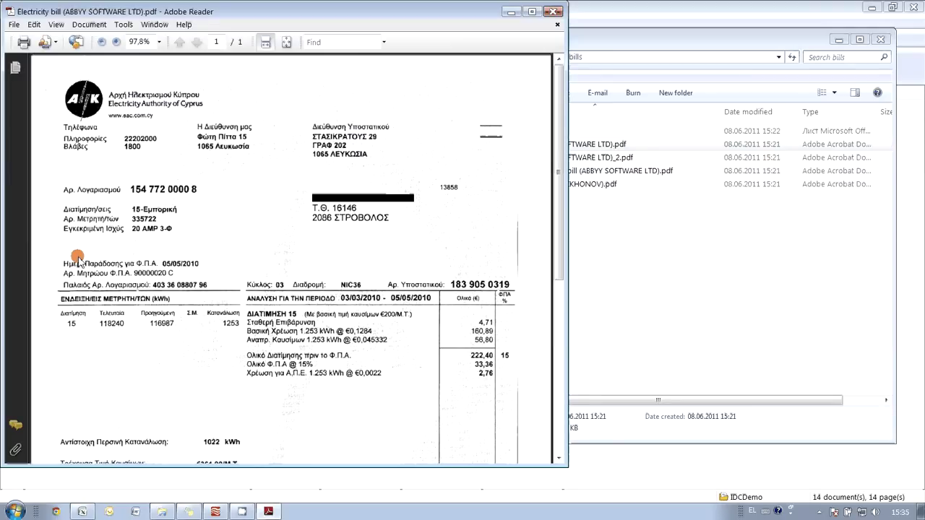
left_click_drag(62, 210, 174, 230)
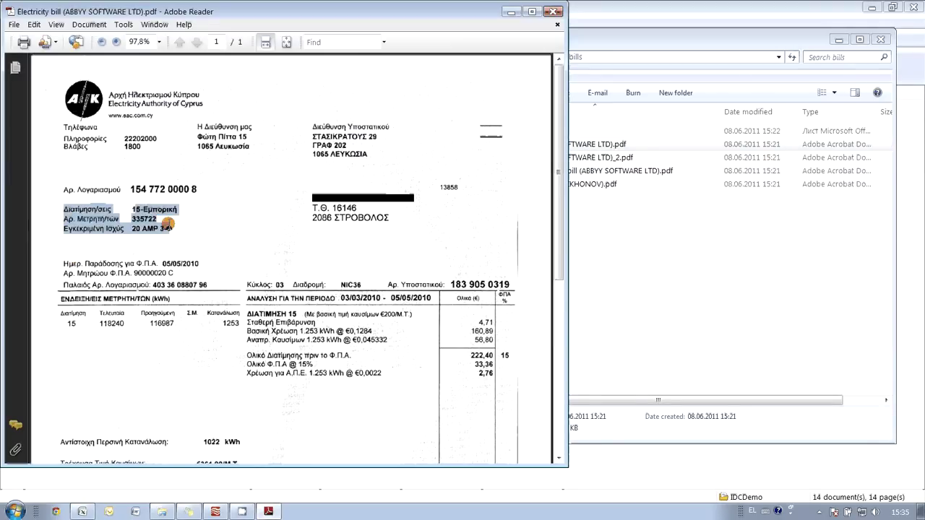
Copy the selected tariff and meter lines, search the electricity bill for the account number's leading digits, and close the PDF
right_click(131, 230)
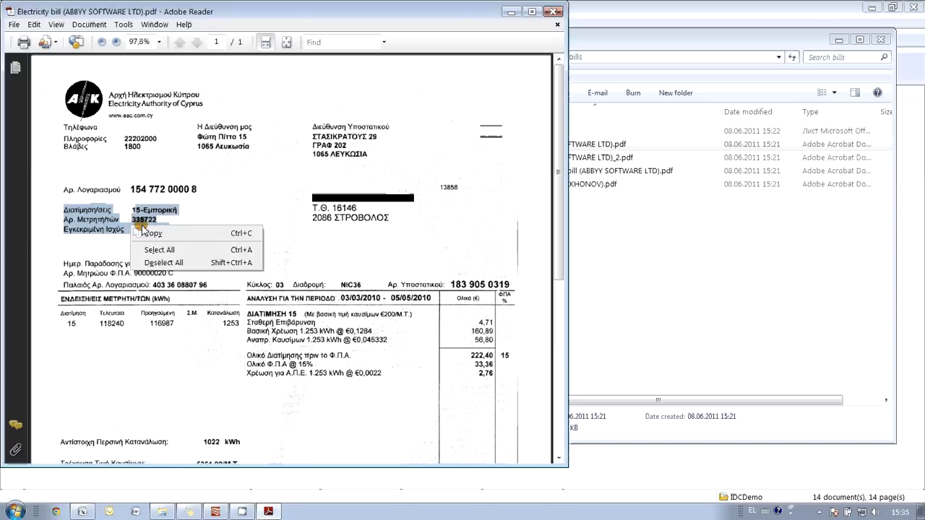
left_click(156, 232)
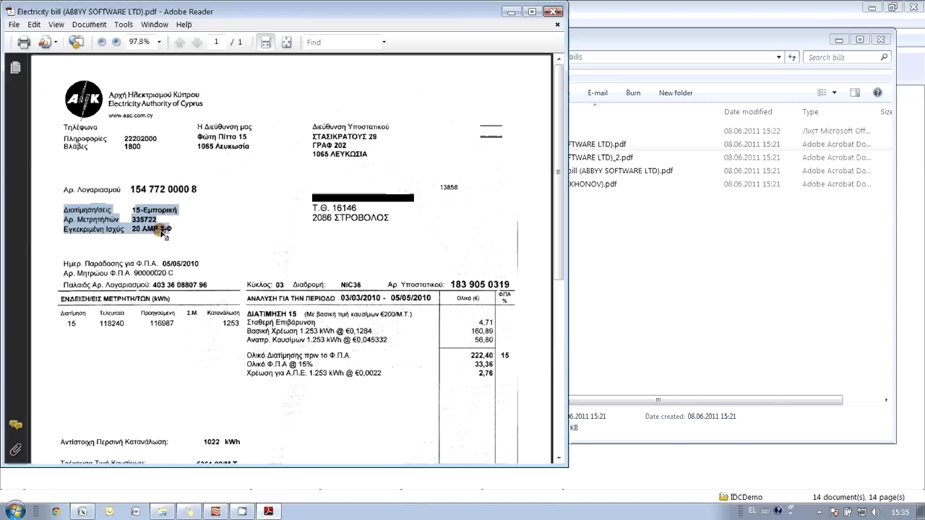
left_click(234, 183)
left_click(332, 44)
type("154")
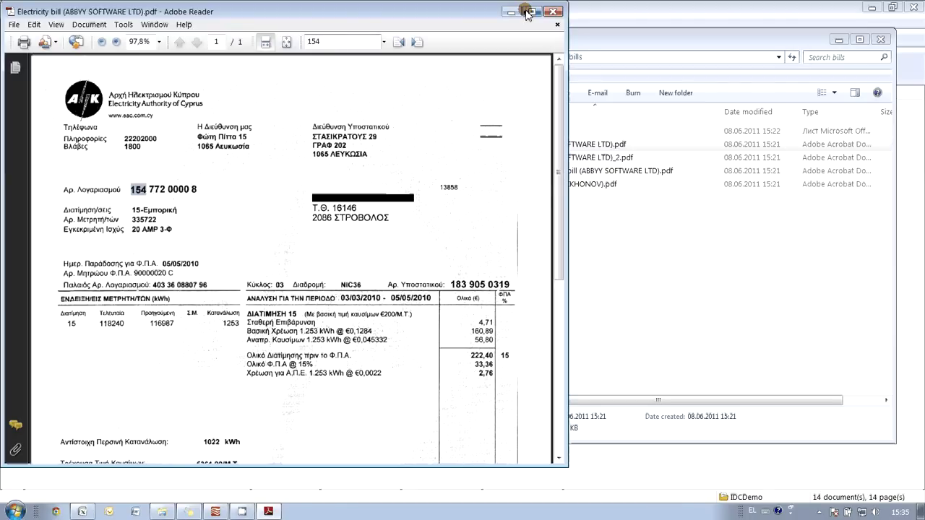
left_click(554, 13)
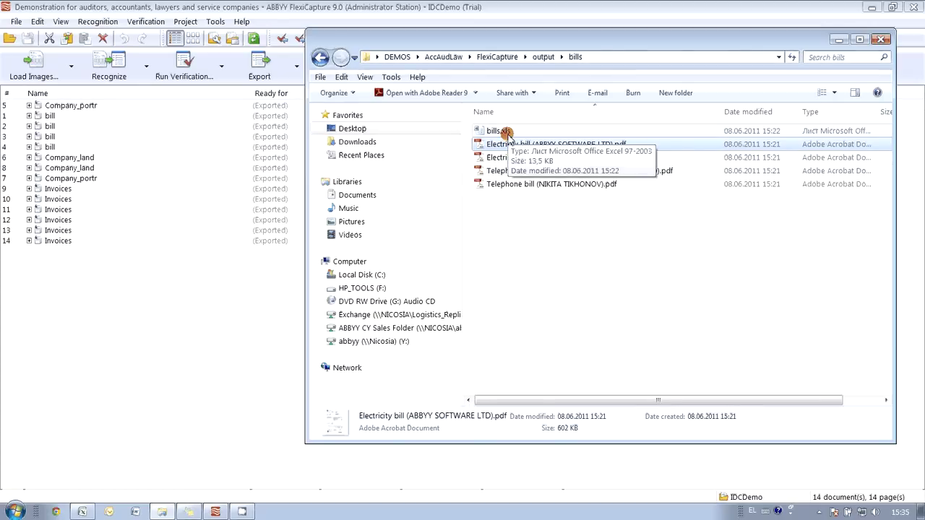
Open bills.xls, fit the BillingPeriod, PayableAmount and PayableUntil columns to their contents for review, and close Excel without saving
left_click(507, 134)
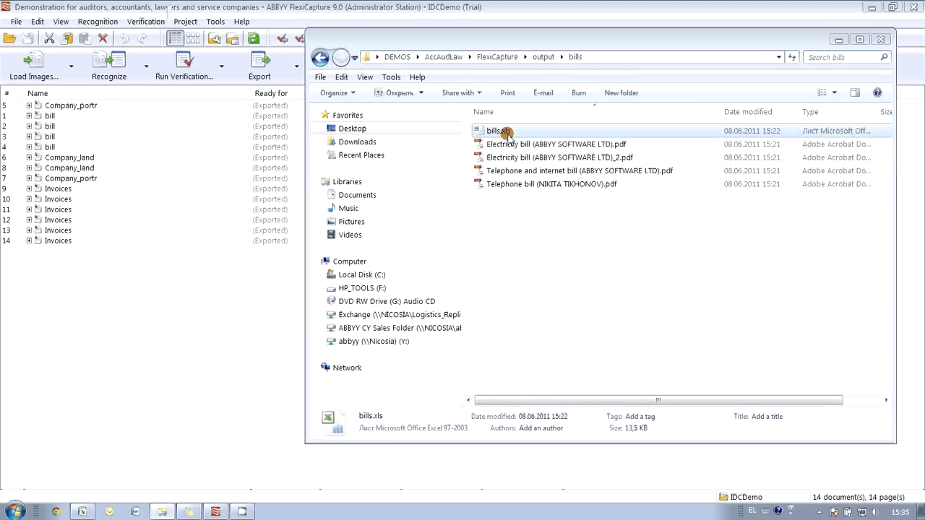
double_click(508, 134)
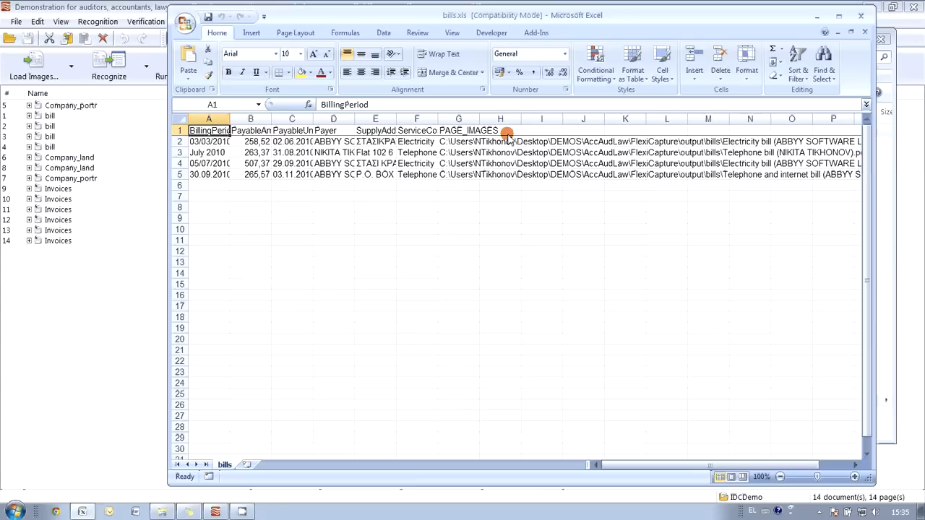
double_click(231, 119)
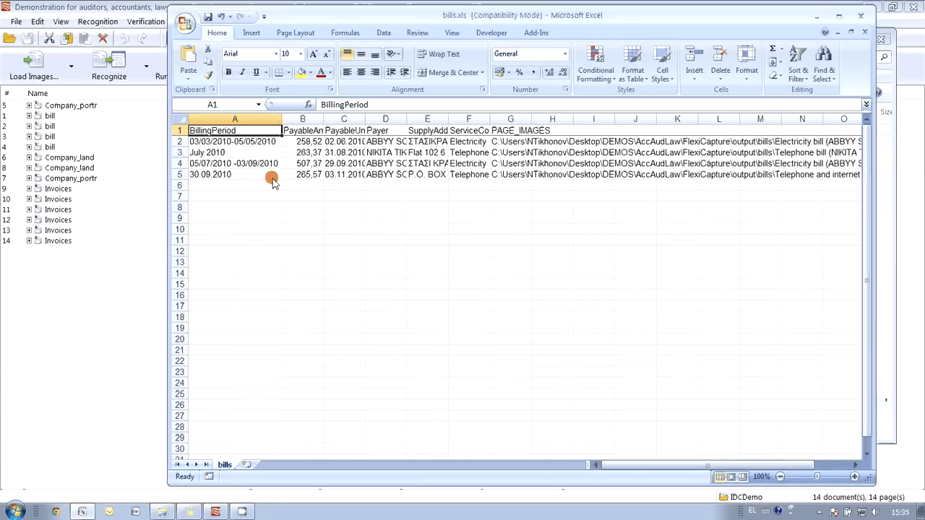
double_click(324, 118)
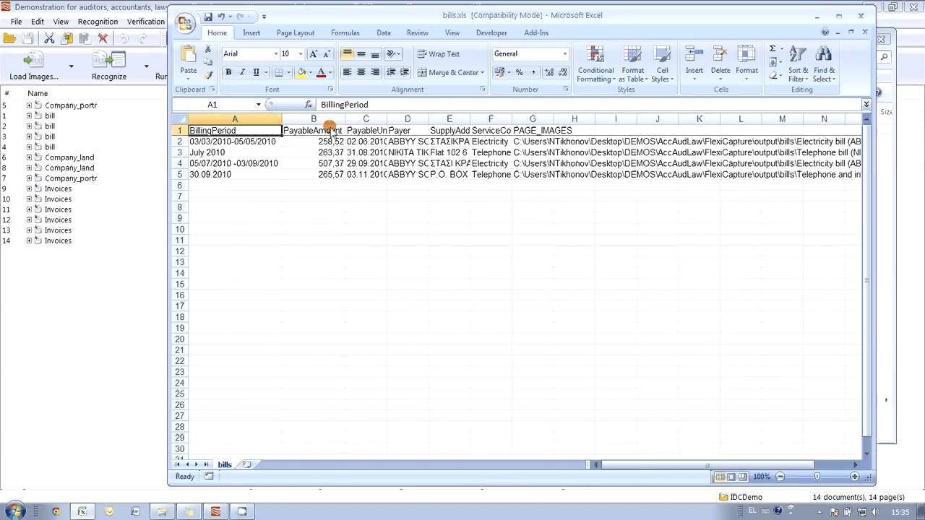
double_click(387, 120)
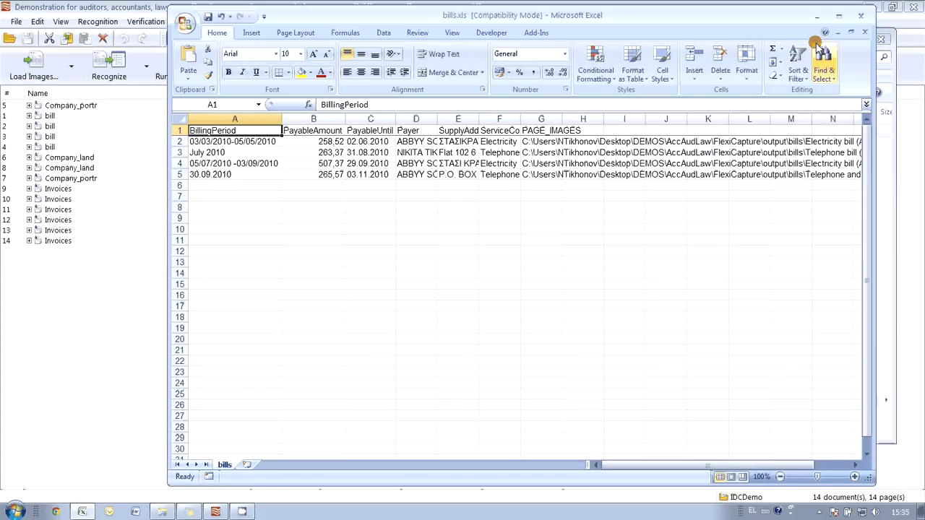
left_click(860, 15)
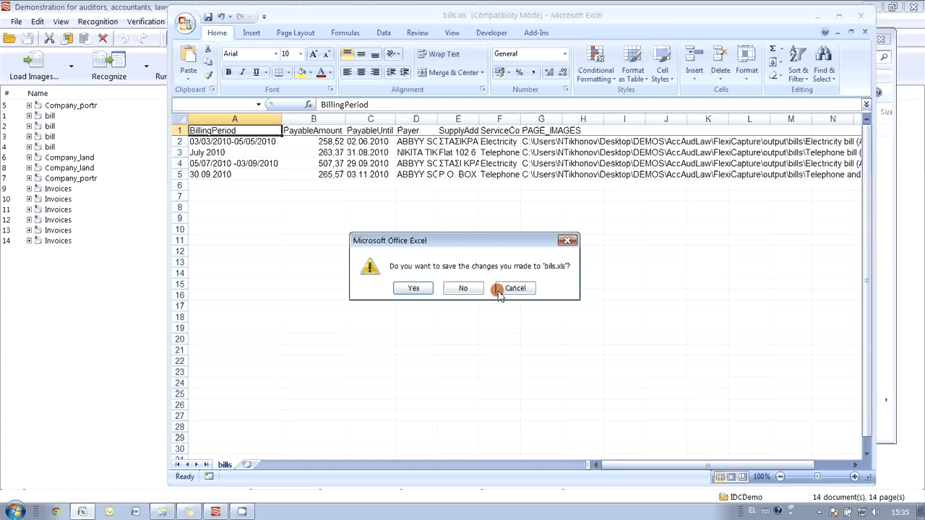
left_click(466, 288)
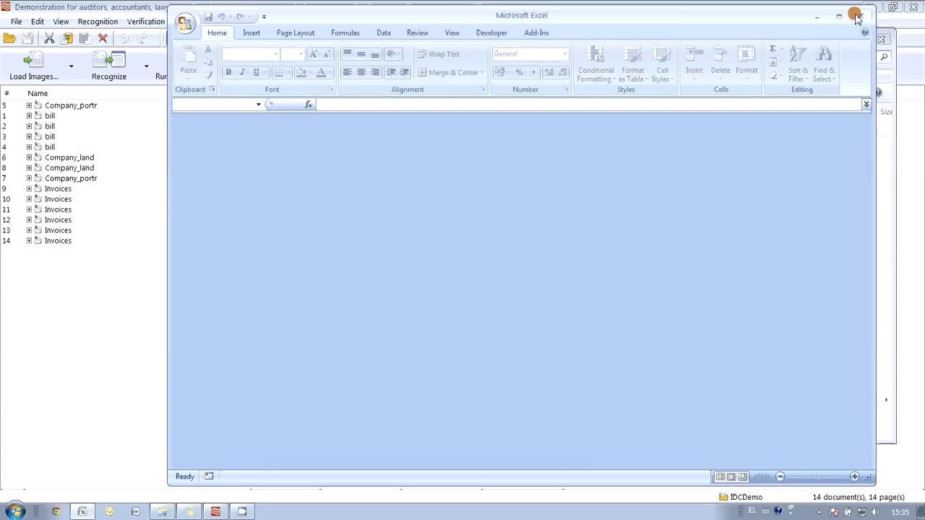
left_click(859, 15)
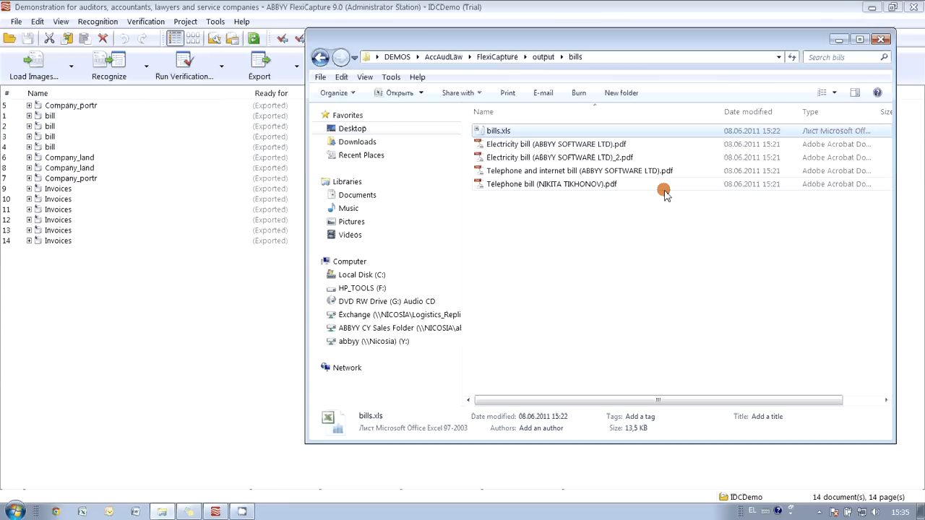
Open invoices.xls from the output's invoice folder, fit the InvoiceNumber, Payer and Address columns for review, and close Excel without saving
left_click(543, 57)
double_click(495, 159)
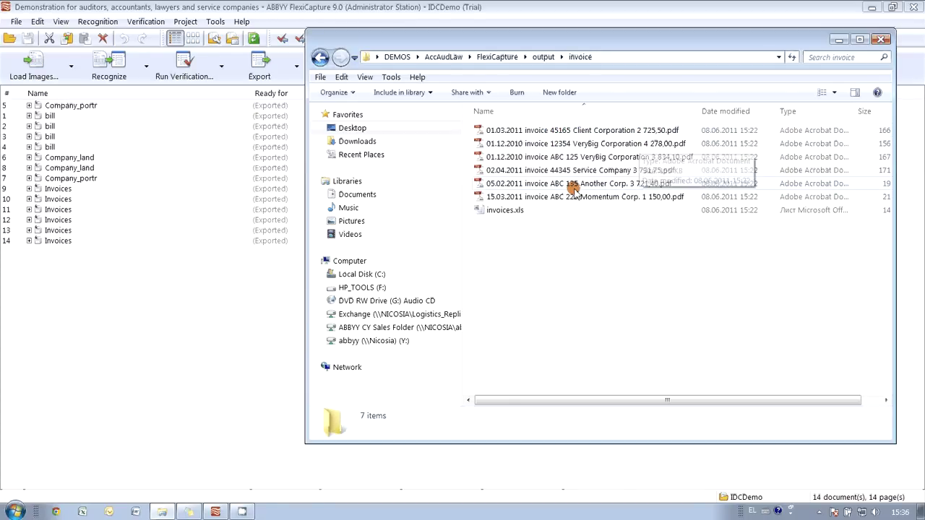
double_click(515, 210)
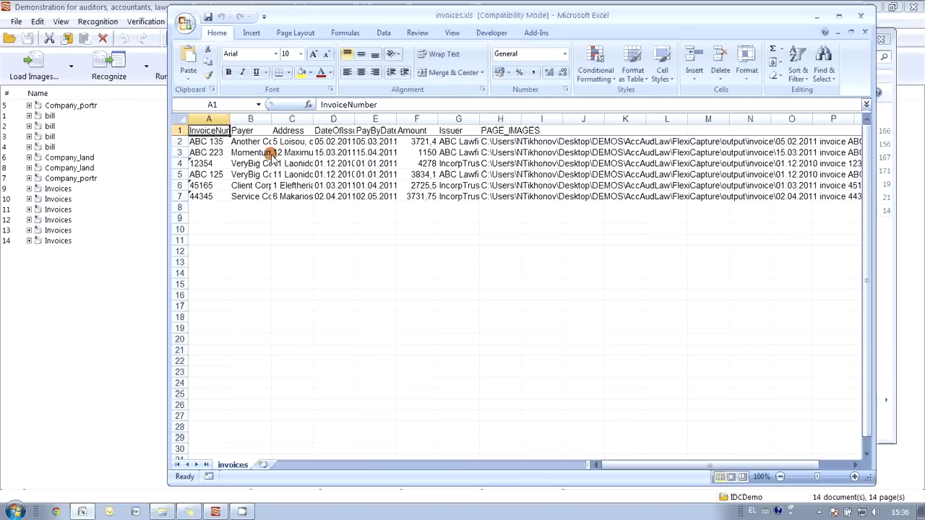
double_click(229, 119)
double_click(290, 119)
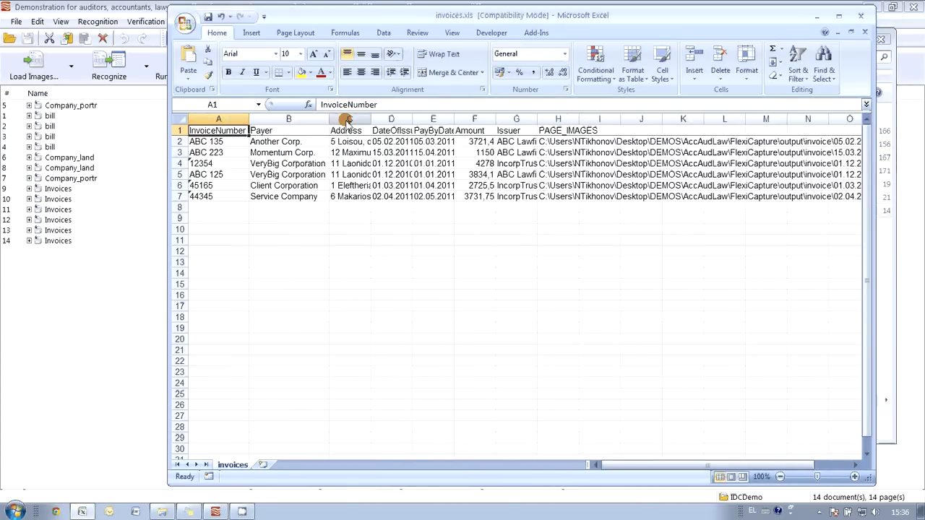
double_click(370, 119)
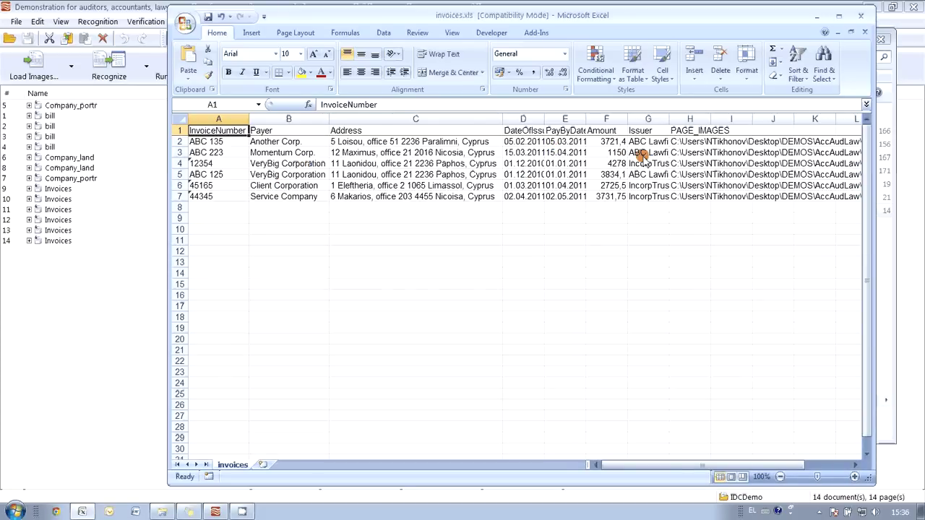
left_click(860, 15)
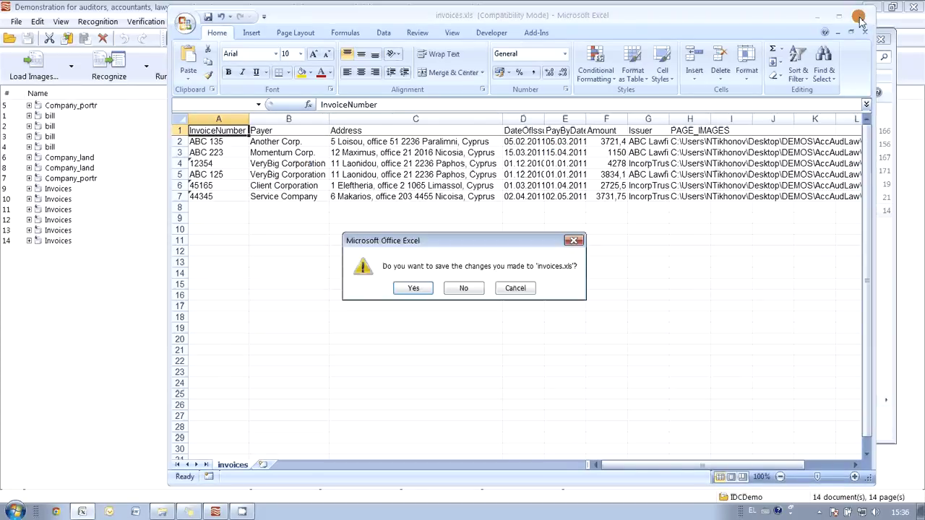
left_click(468, 288)
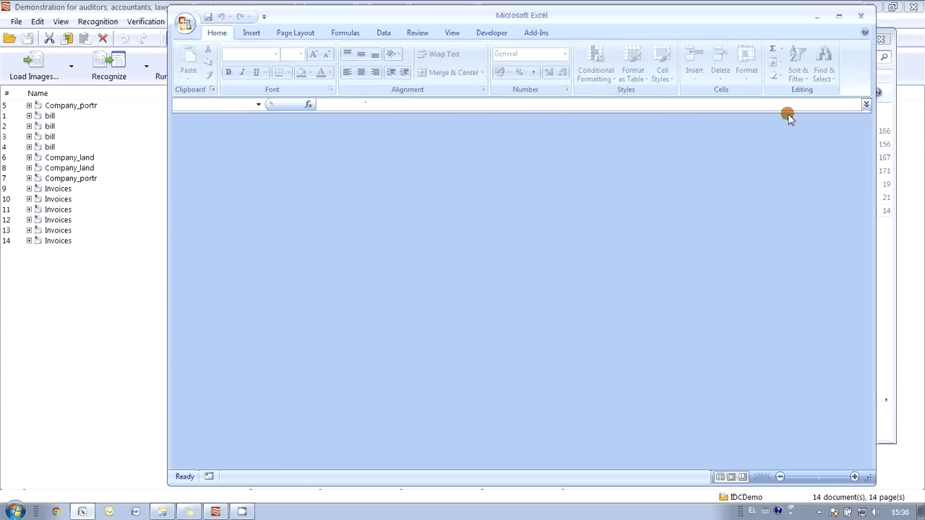
left_click(860, 15)
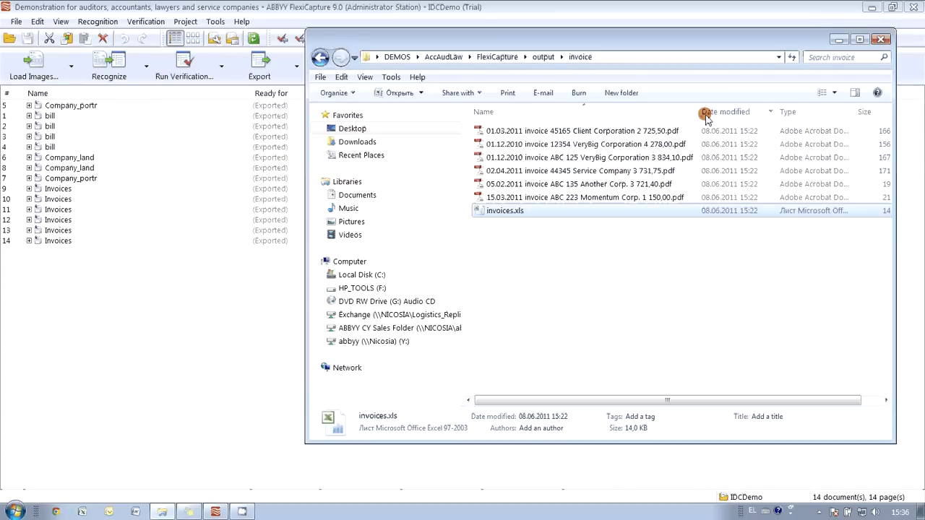
Open CompaniesData (Portrait Forms).xls from the output's Corp.Form folder, examine its columns across the sheet, and close it
left_click(542, 56)
left_click(505, 145)
double_click(506, 146)
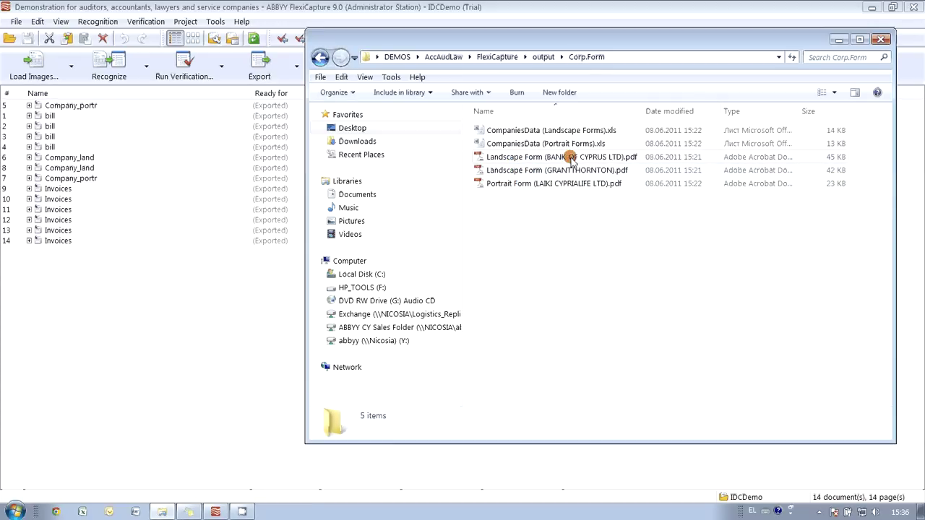
double_click(549, 143)
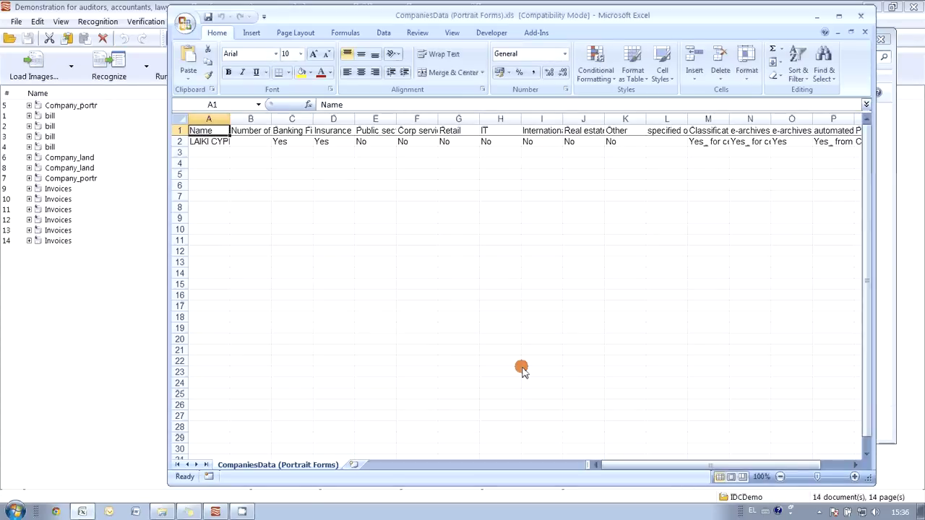
left_click_drag(600, 464, 732, 452)
left_click(860, 15)
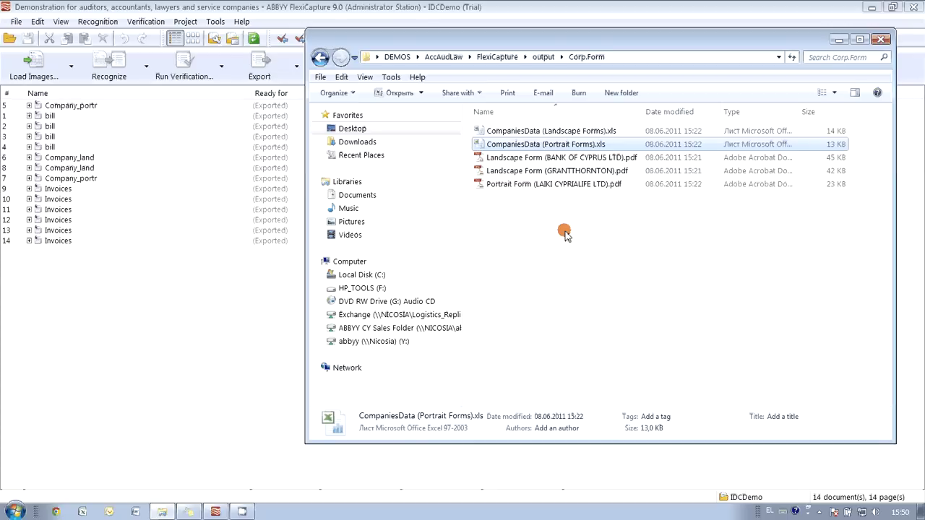
Minimize Windows Explorer to return to FlexiCapture and open the bill document definition for editing
left_click(839, 39)
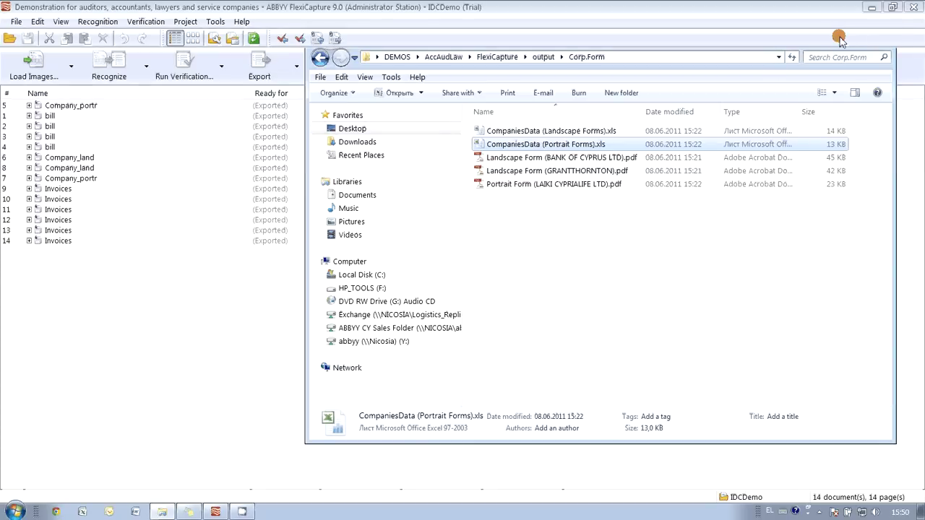
left_click(186, 21)
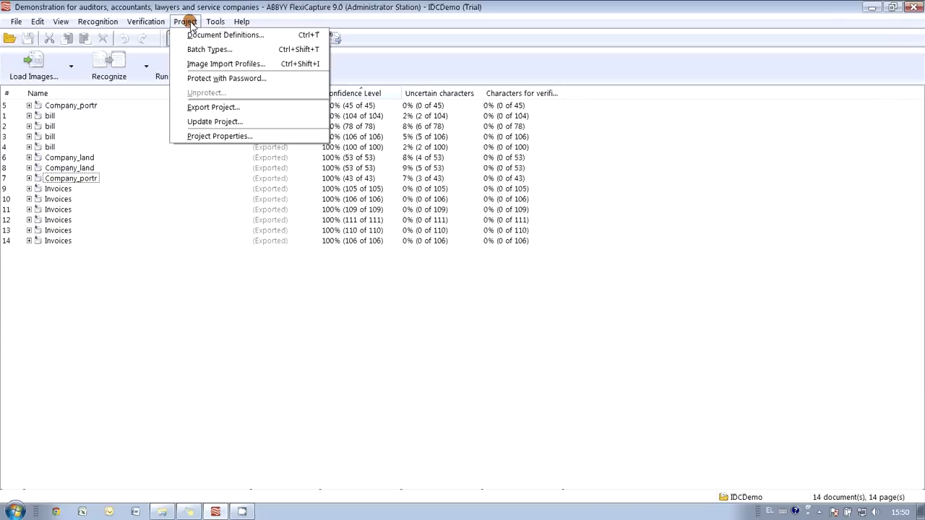
left_click(193, 36)
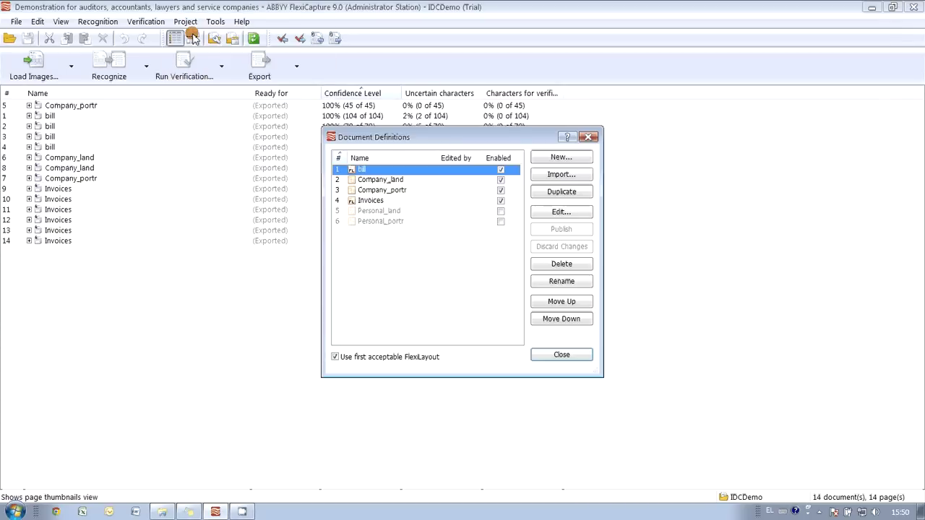
left_click(554, 213)
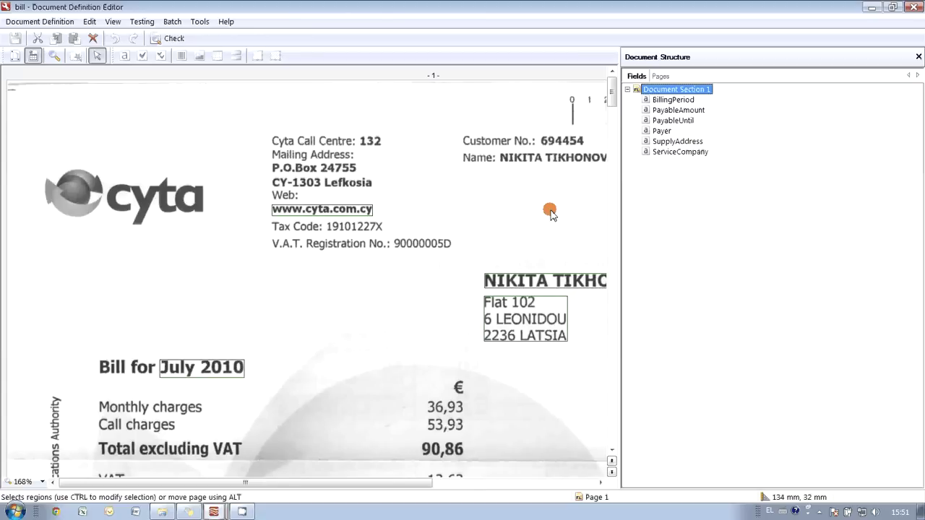
Open the bill definition's export settings and examine the file type, paths and image naming of the Export to data files destination
left_click(39, 22)
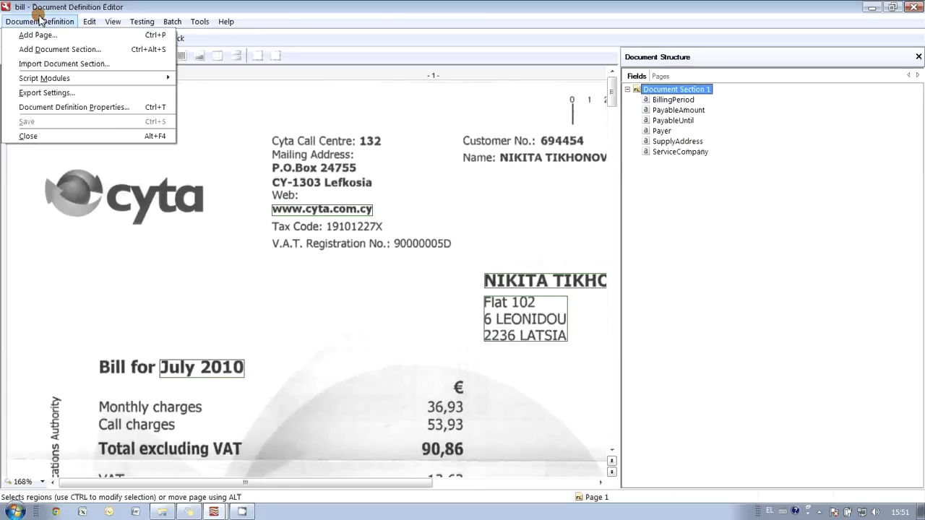
left_click(43, 92)
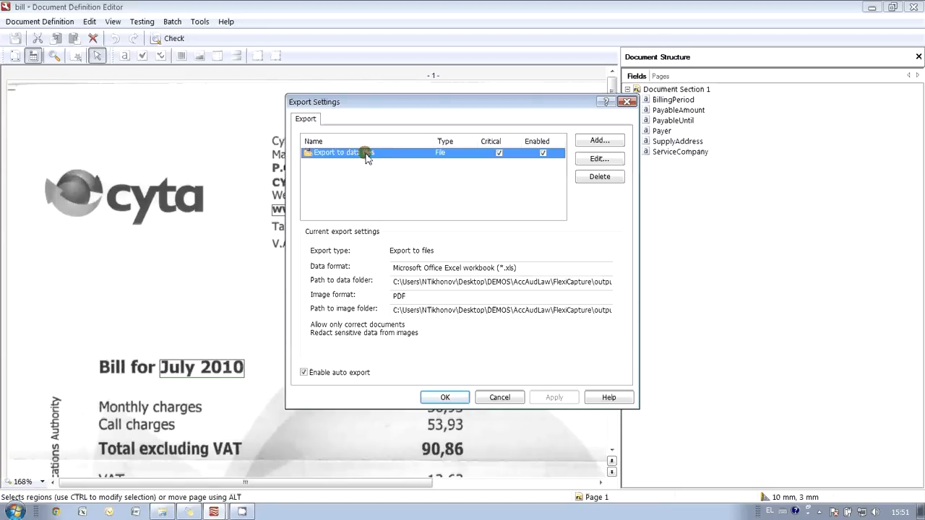
left_click(587, 160)
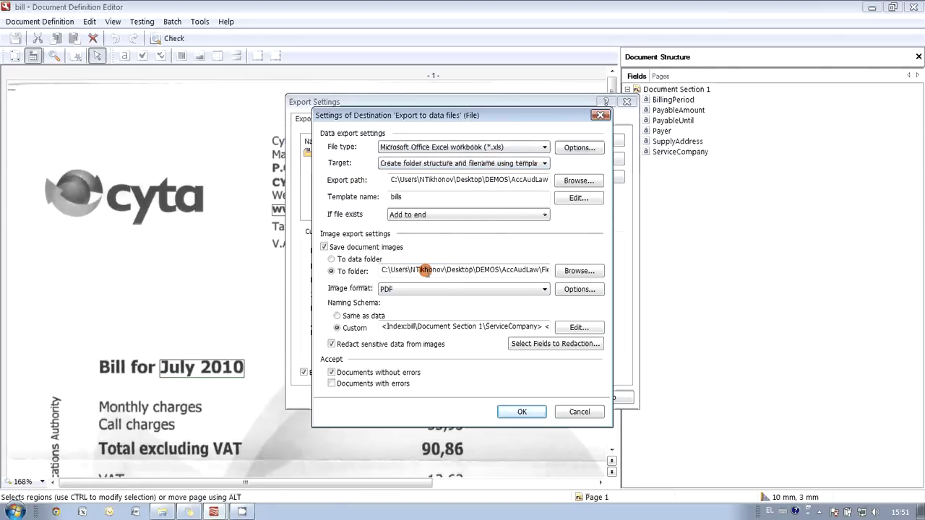
left_click(600, 115)
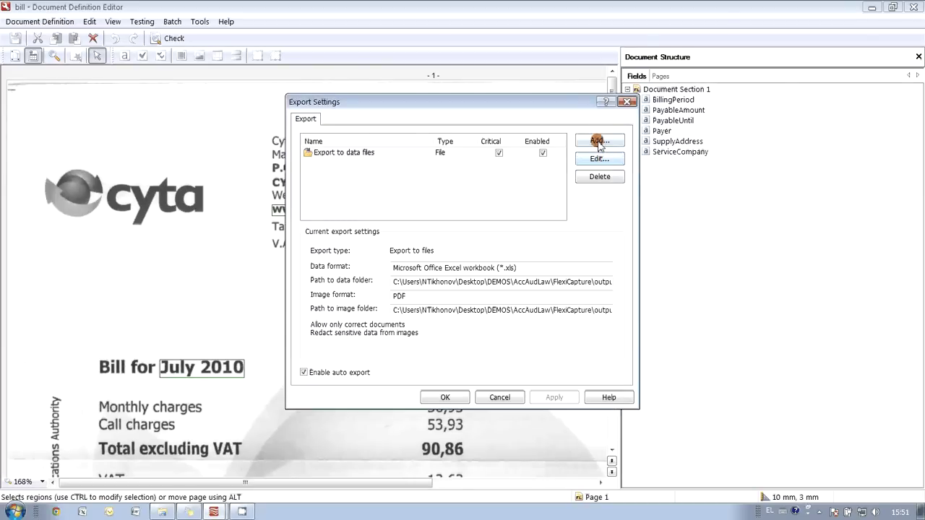
Start adding an Export to ODBC-compatible database destination, examine the OLE DB providers in its connection setup, and dismiss the connection properties
left_click(598, 141)
left_click(480, 204)
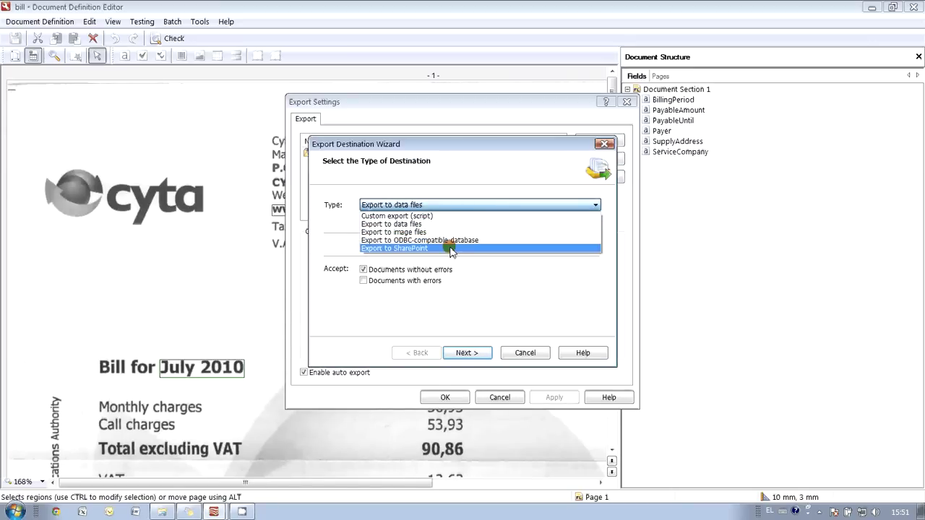
left_click(456, 240)
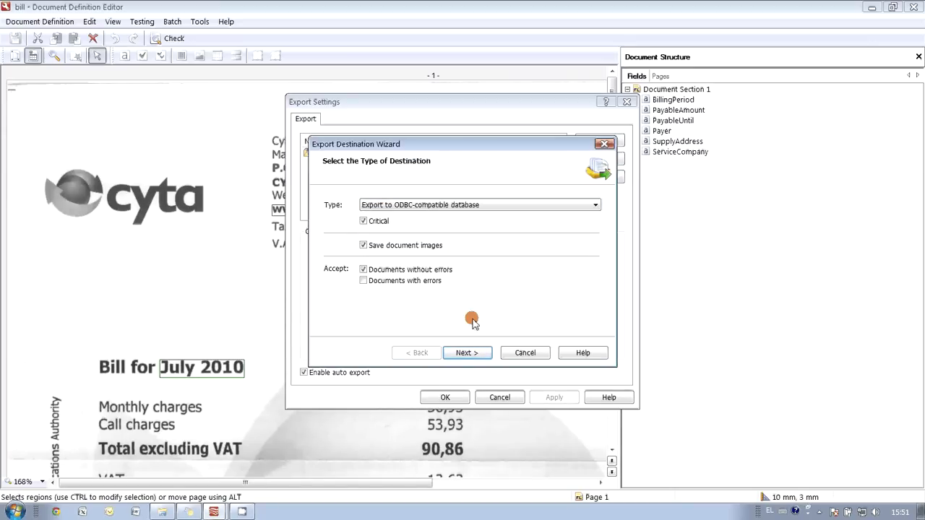
left_click(466, 352)
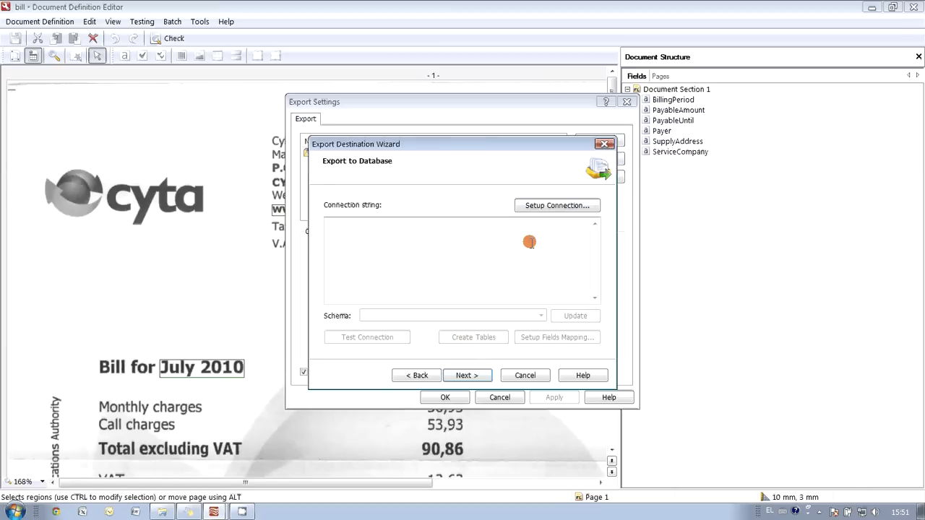
left_click(549, 206)
mouse_move(549, 213)
left_mouse_down()
mouse_move(543, 280)
mouse_move(431, 295)
mouse_move(417, 311)
left_mouse_up()
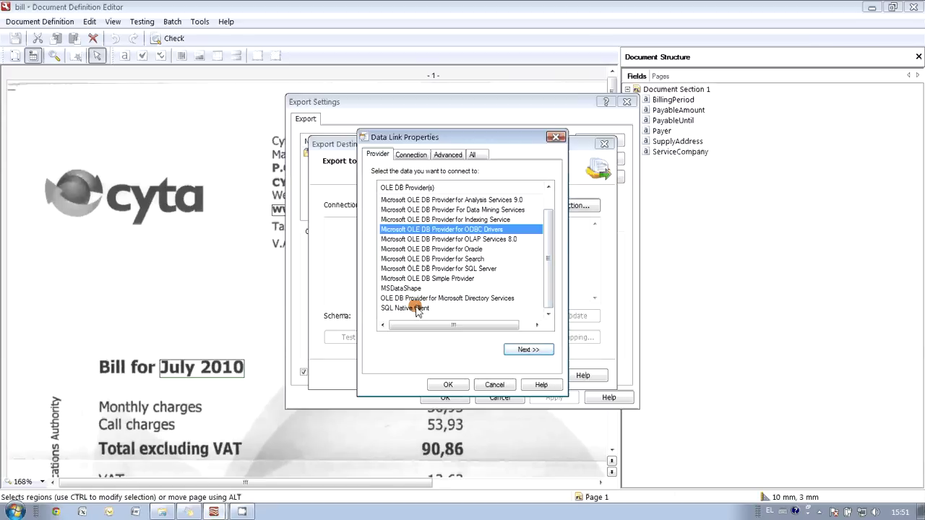
left_click(554, 137)
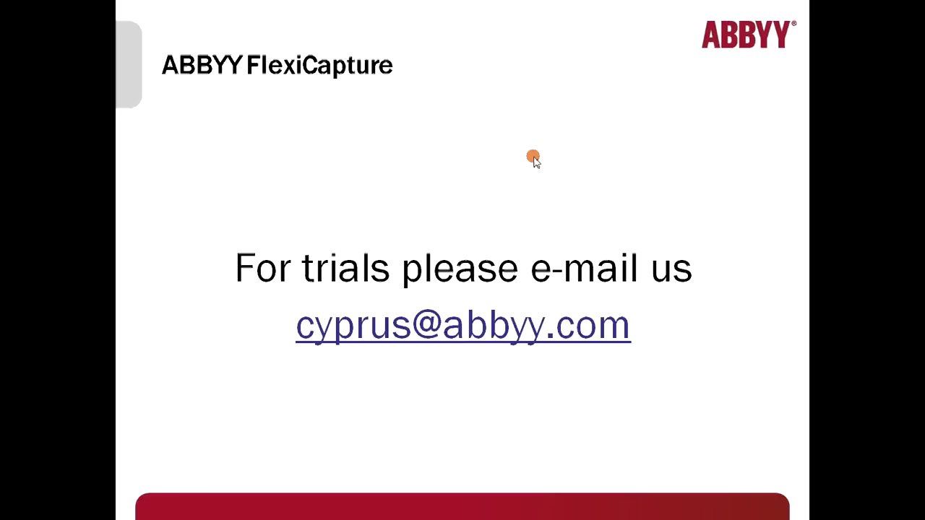